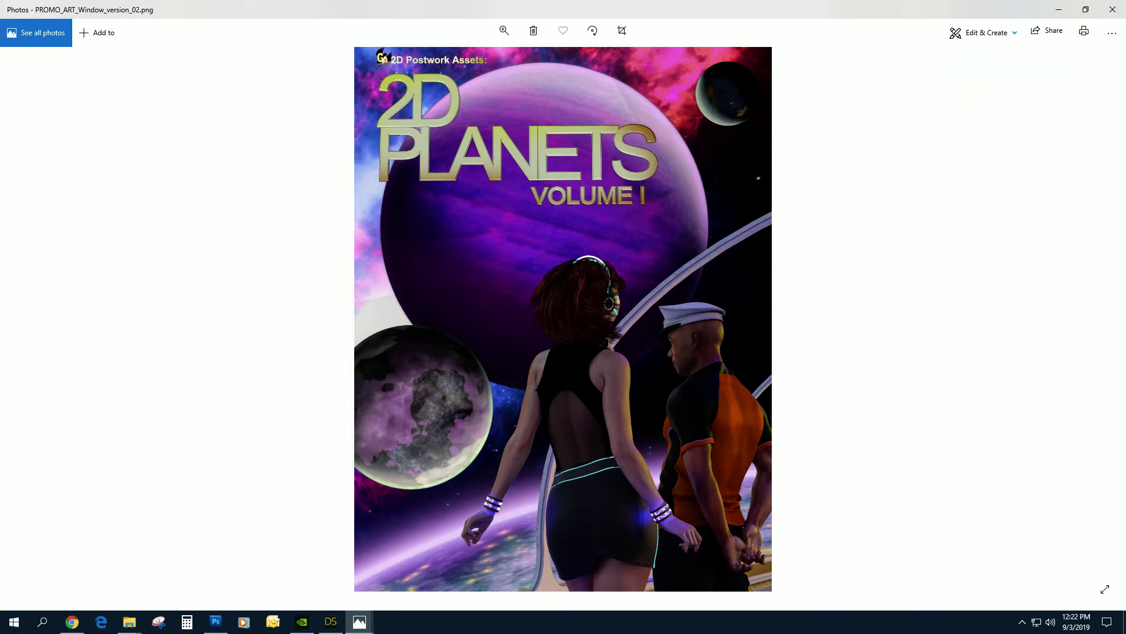
Look over the product files folder and the Multi-Shot_Planets_PSD folder in File Explorer
key("alt+Tab")
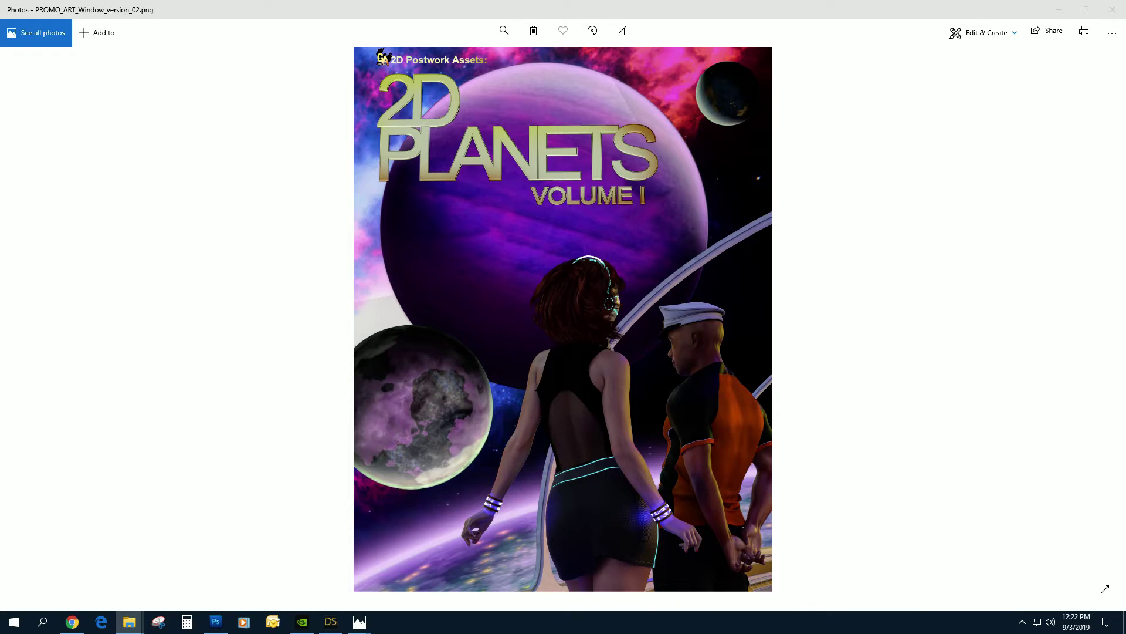
left_click_drag(0, 71, 596, 64)
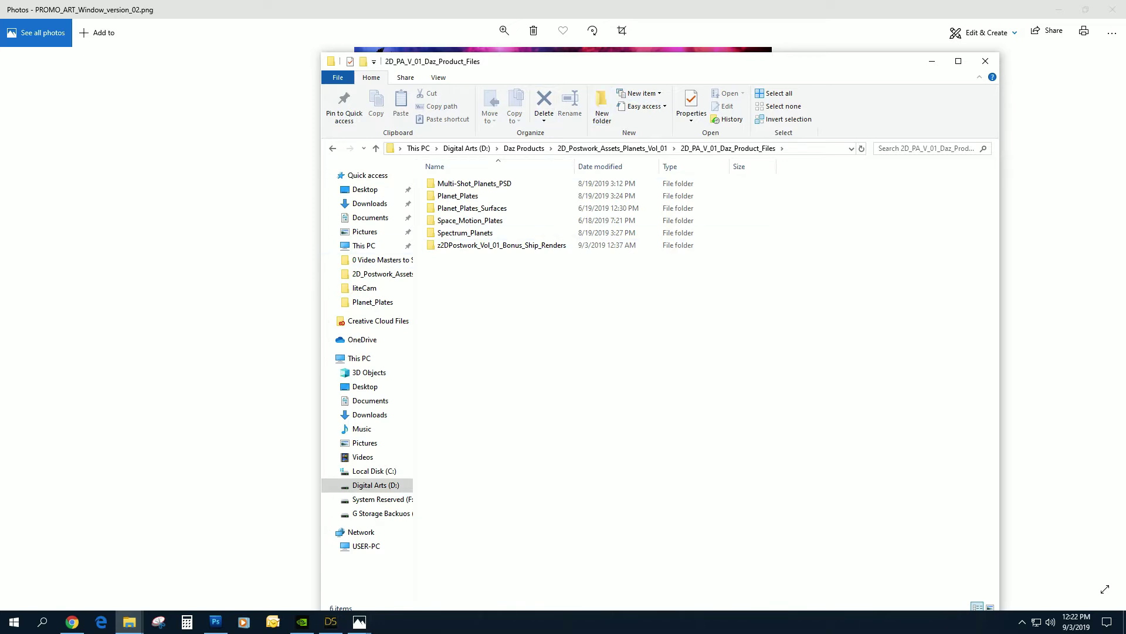
left_click_drag(763, 61, 1125, 72)
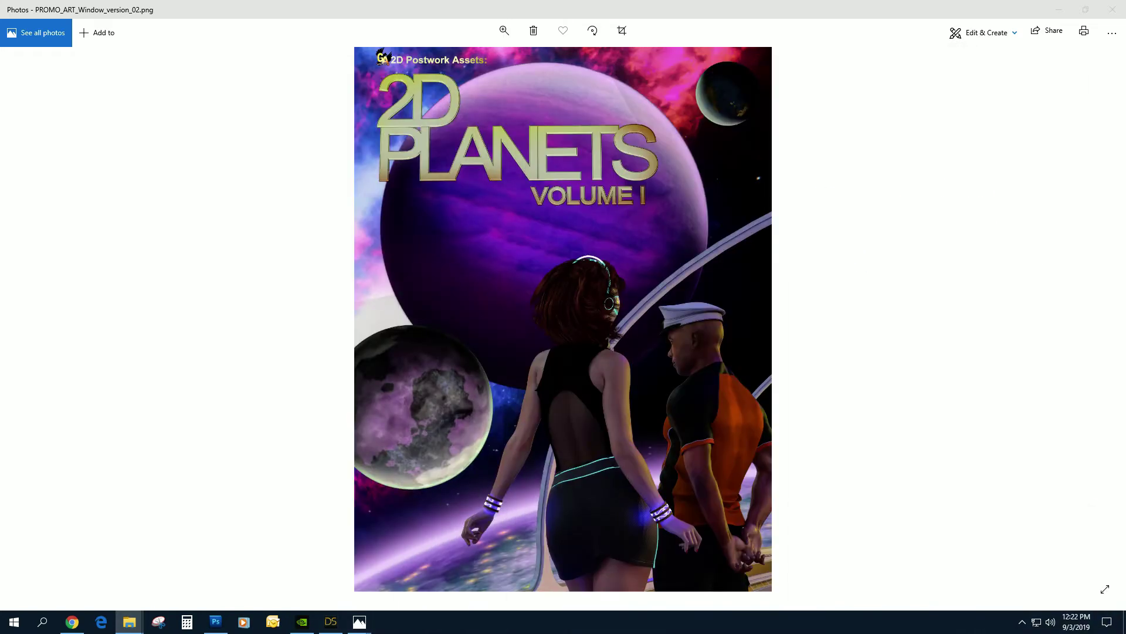
key("alt+Tab")
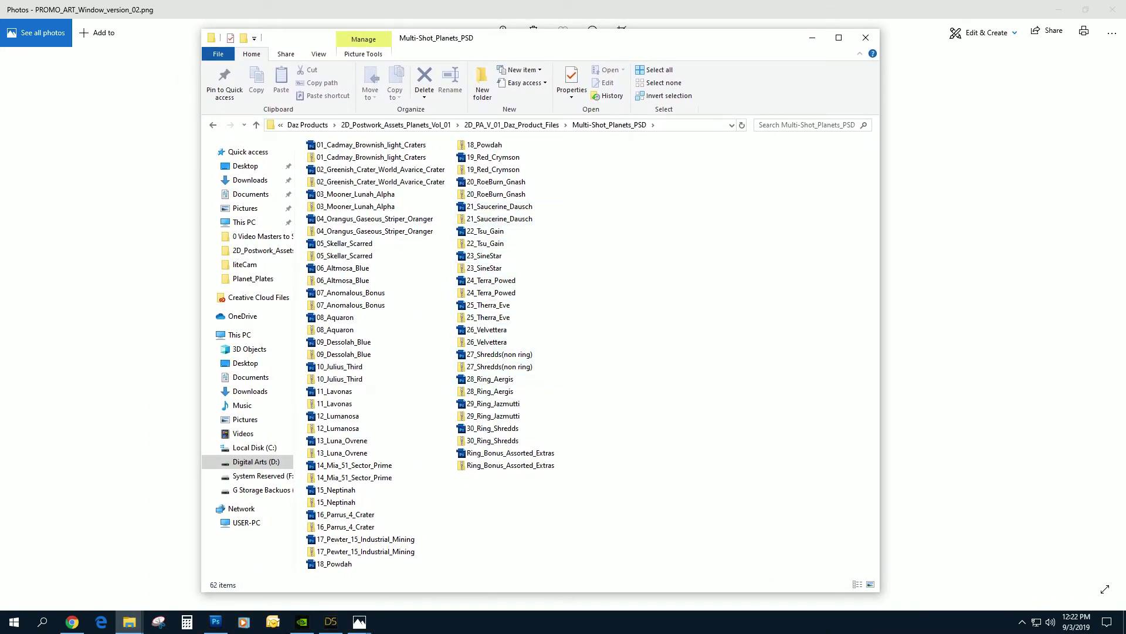
key("alt+Tab")
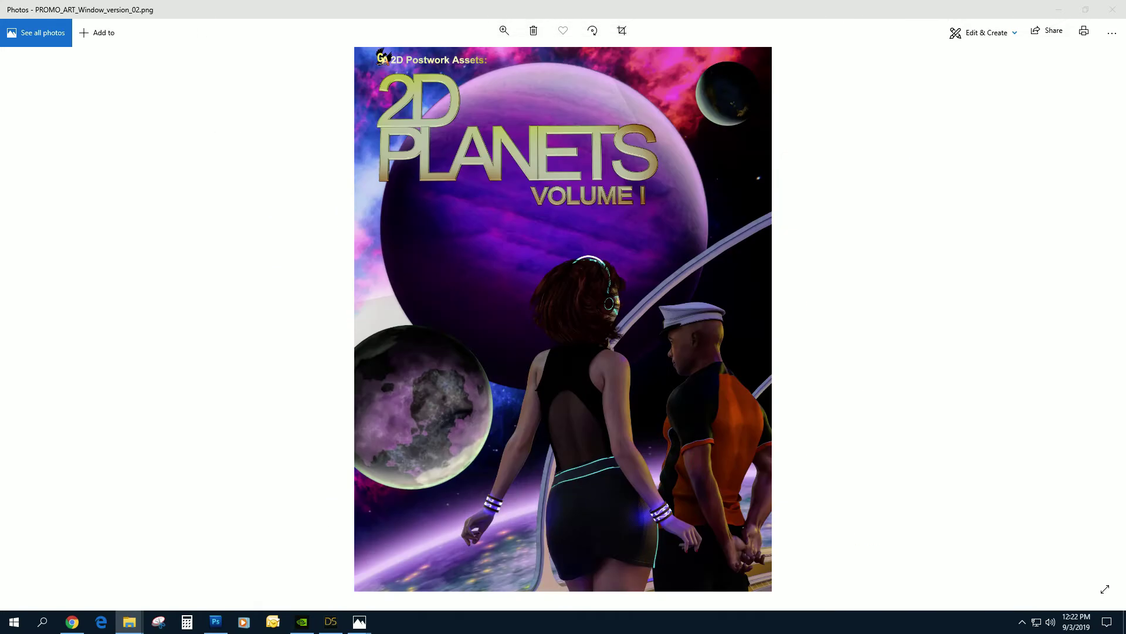
Switch to Photoshop and show the SineStar_02 layer instead of SineStar_01, making SineStar_02 the active layer
left_click(215, 622)
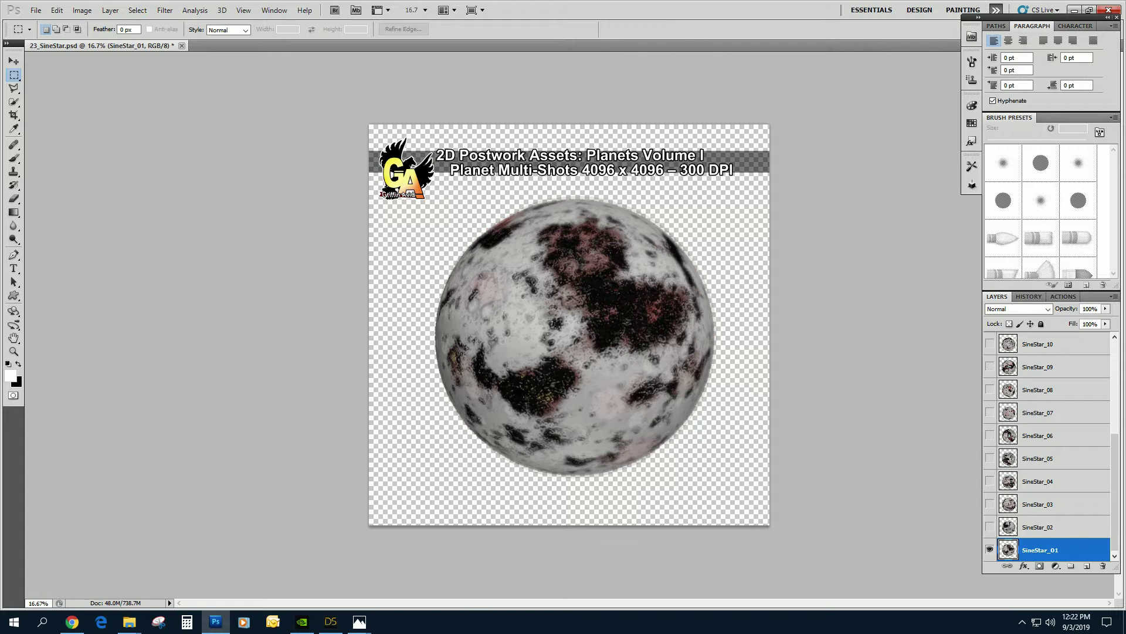
left_click(990, 526)
left_click(990, 550)
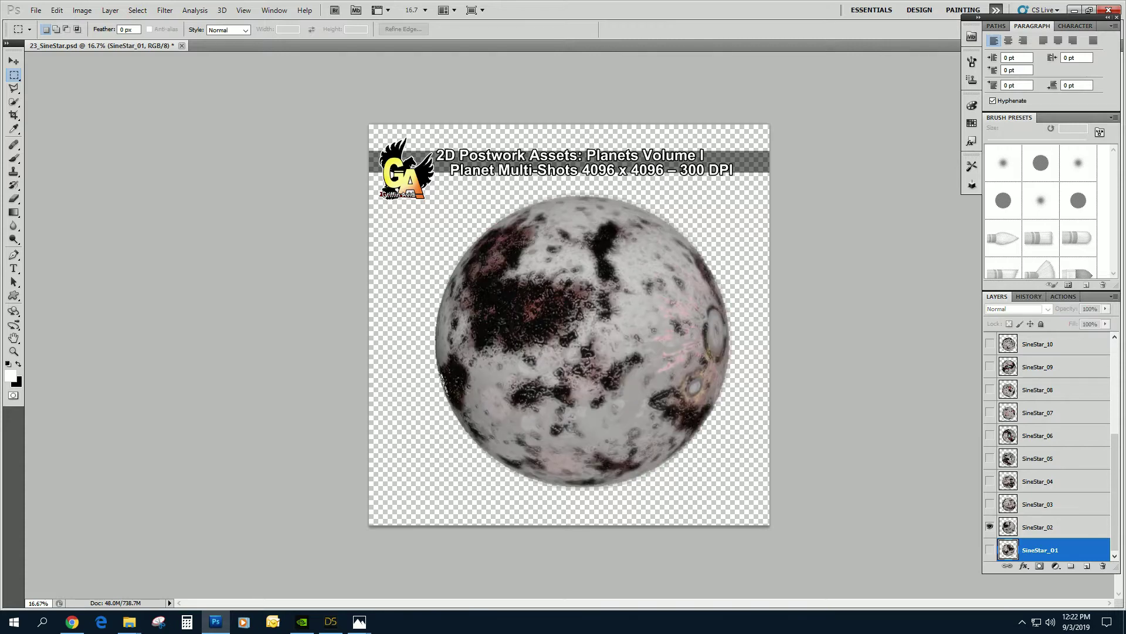
left_click(1054, 526)
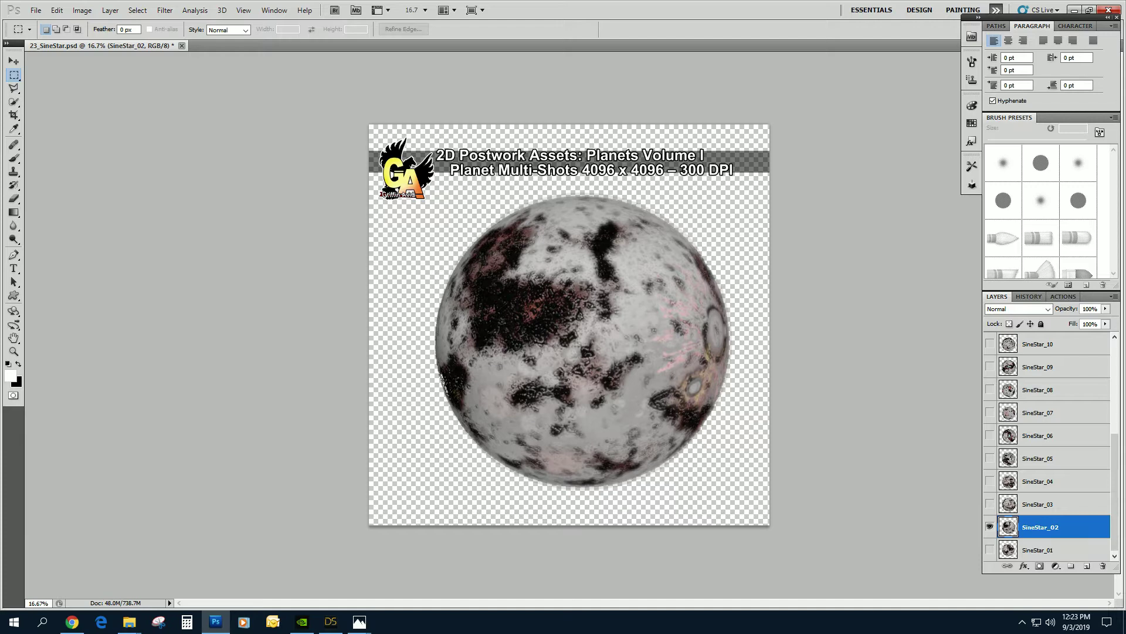
Undock the 23_SineStar.psd document into a floating window and minimize it
left_click_drag(172, 46, 174, 67)
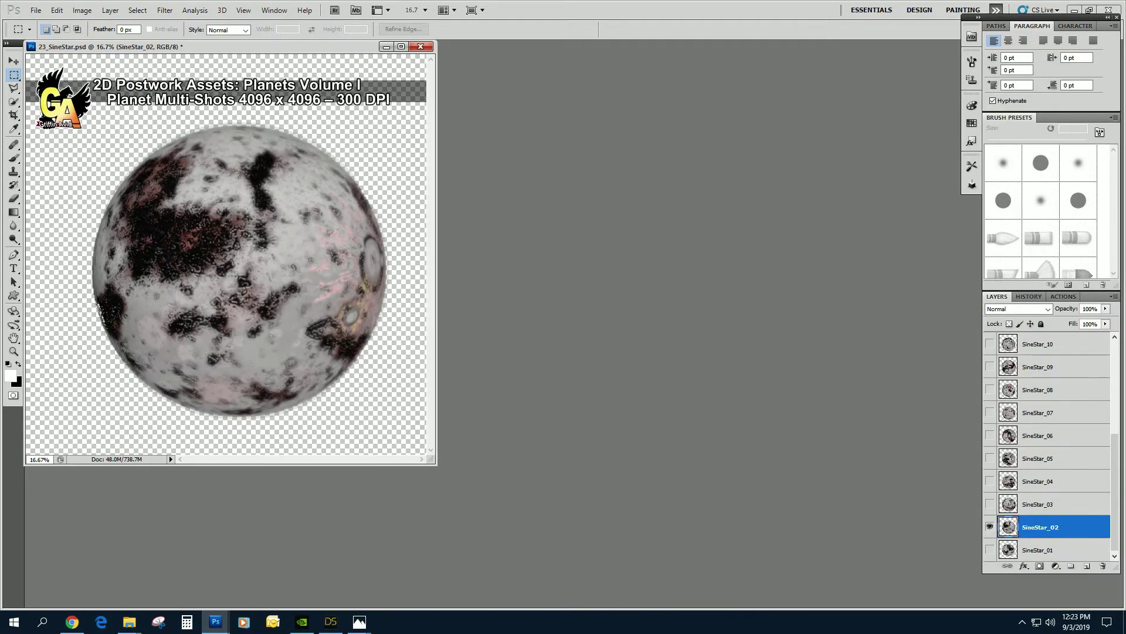
left_click(386, 46)
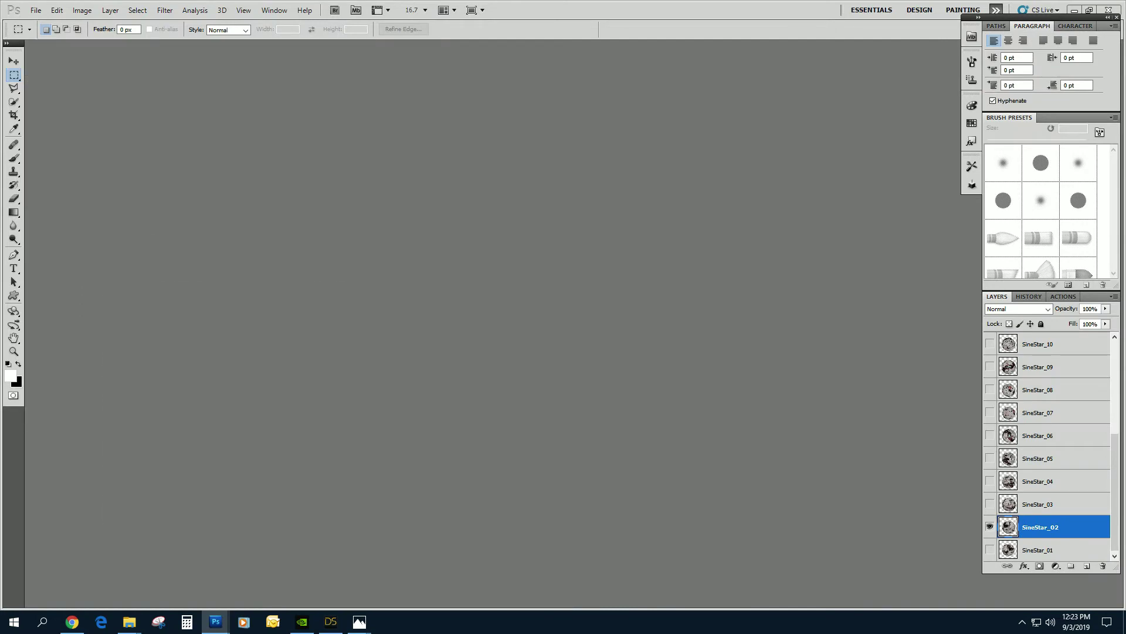
Switch to File Explorer, open the Planet_Plates folder and maximize its window
left_click(129, 621)
left_click_drag(1125, 71, 721, 53)
double_click(515, 181)
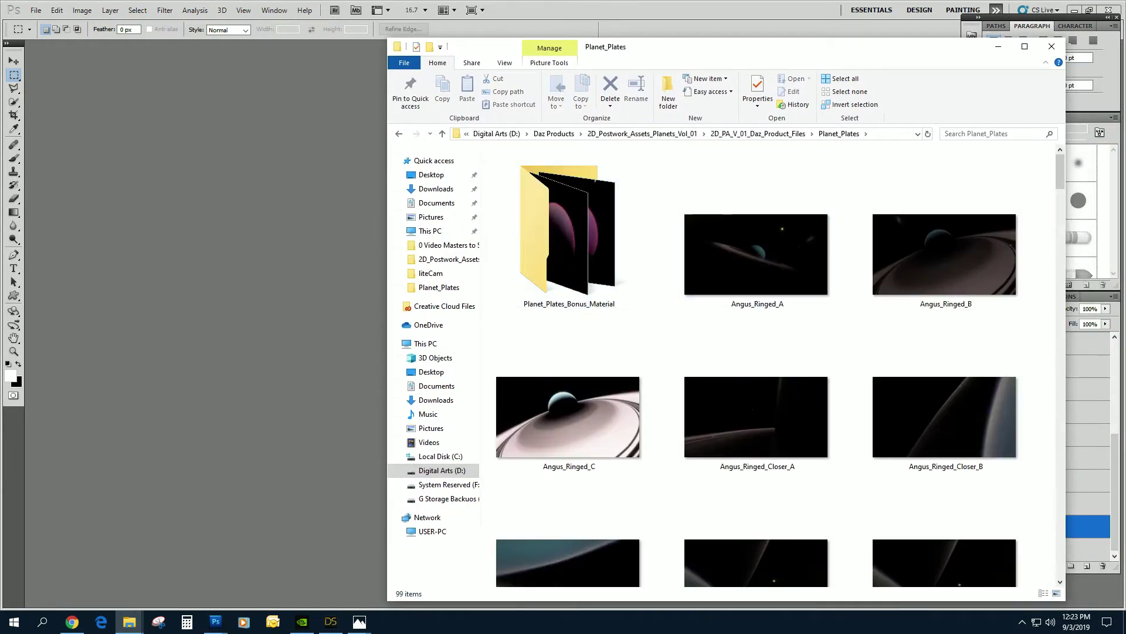
left_click_drag(832, 50, 572, 41)
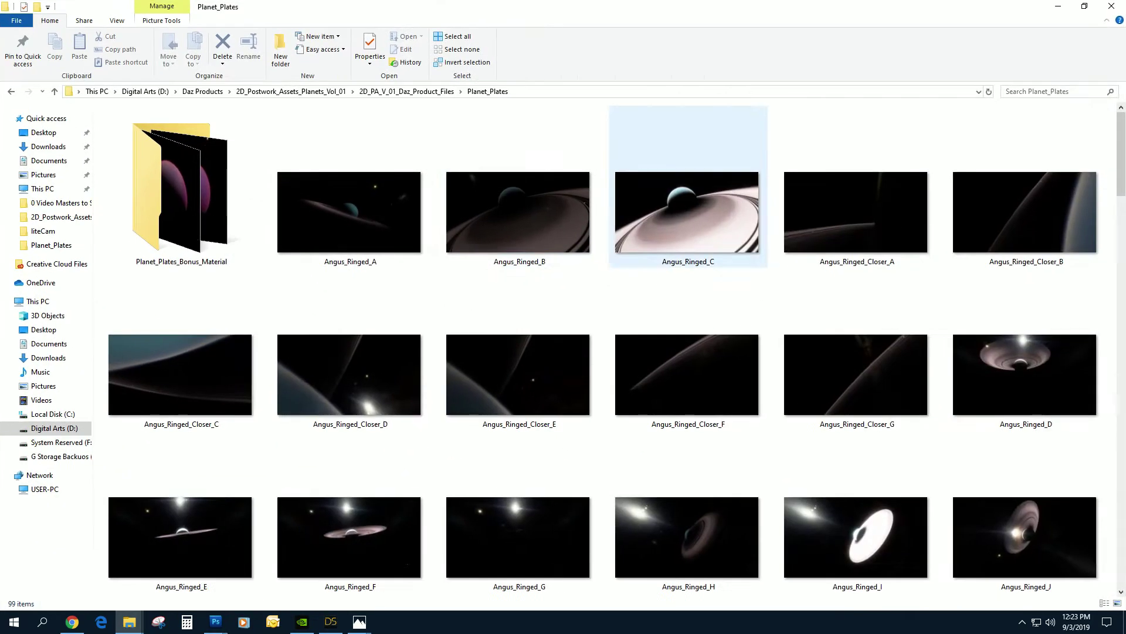
Open the Angus_Ringed_A image for viewing in Photos
left_click(764, 36)
right_click(394, 195)
left_click(411, 202)
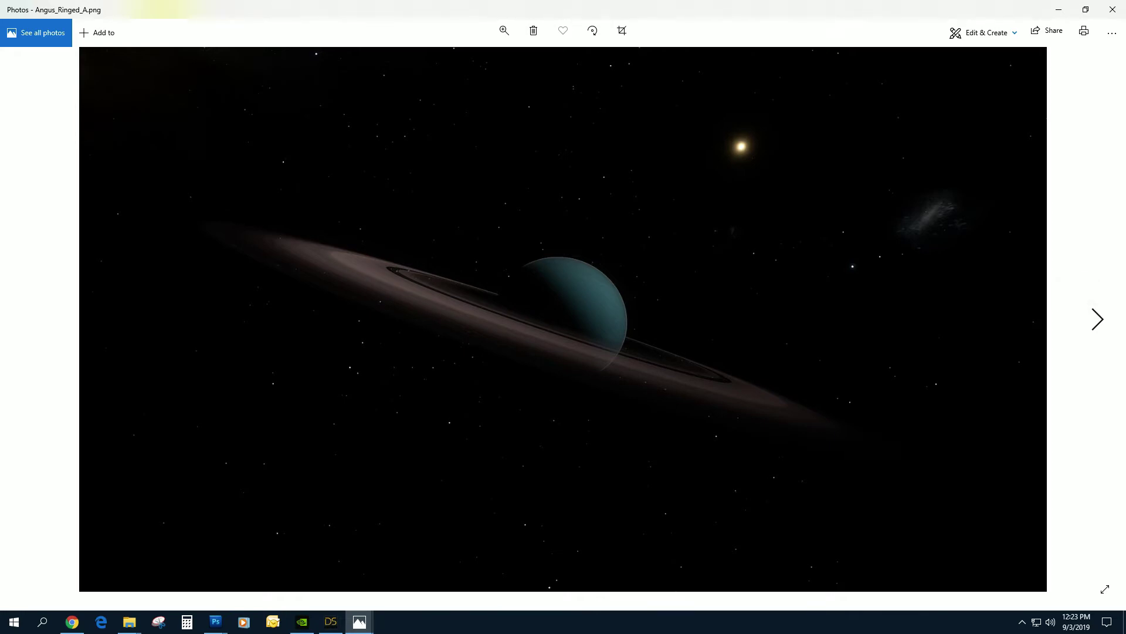
Look through the Angus_Ringed and Angus_Ringed_Closer images up to Angus_Ringed_T, and close the viewer
key("Right")
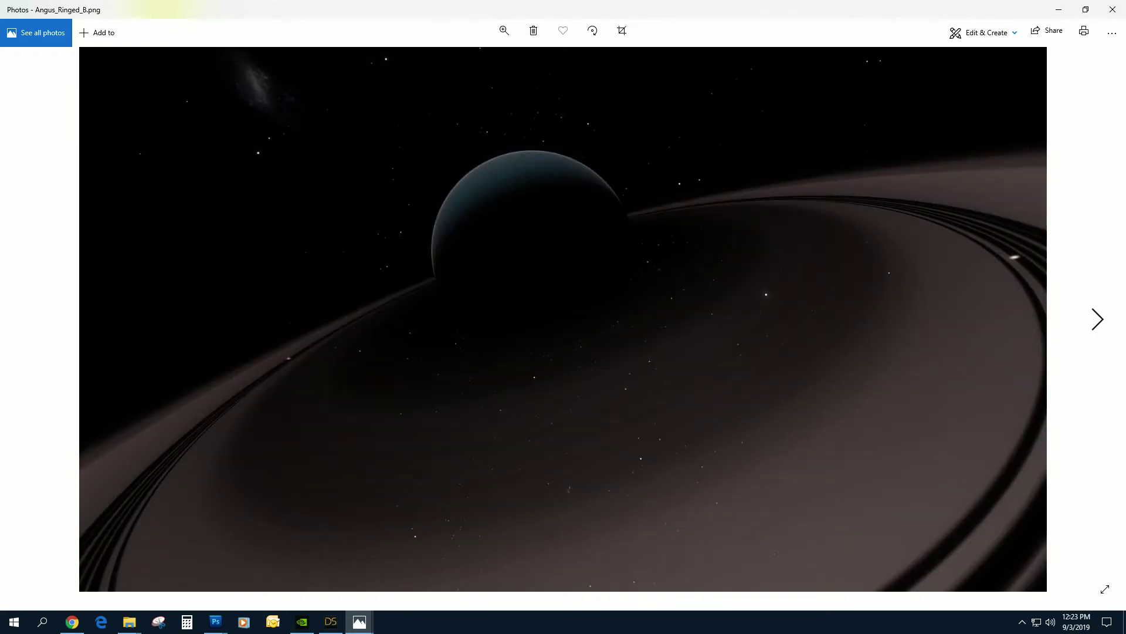
key("Right")
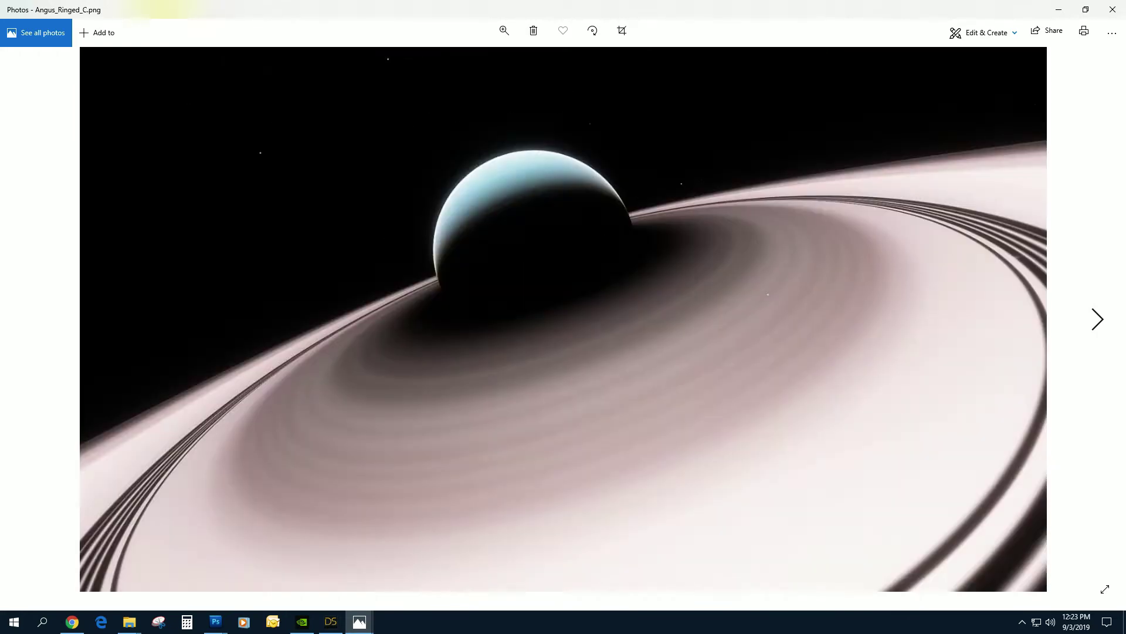
key("Right")
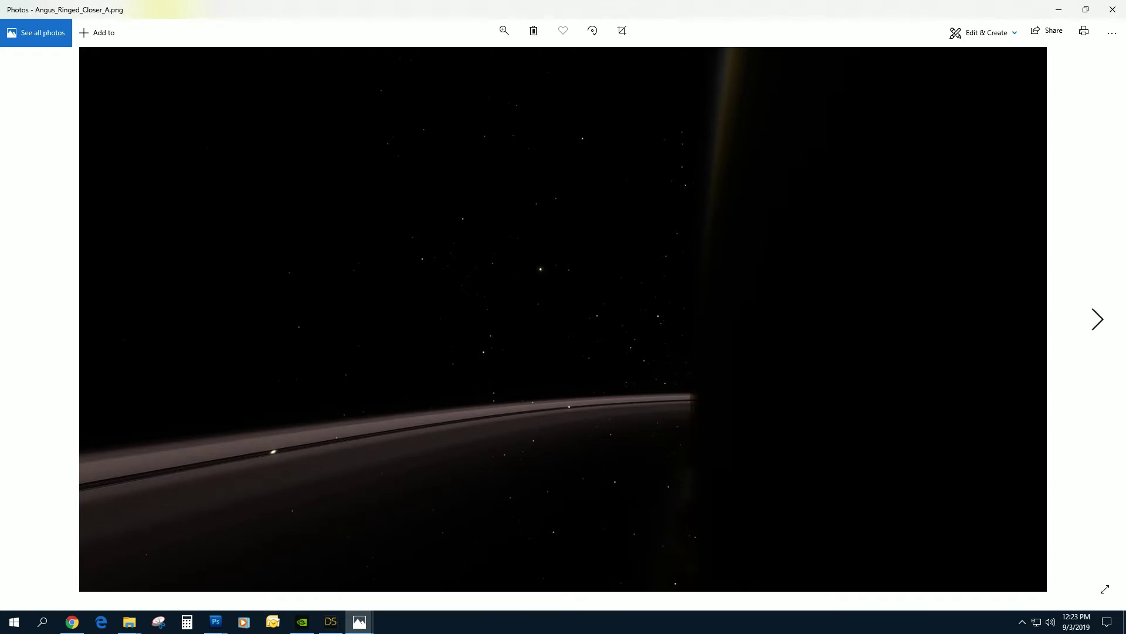
key("Right")
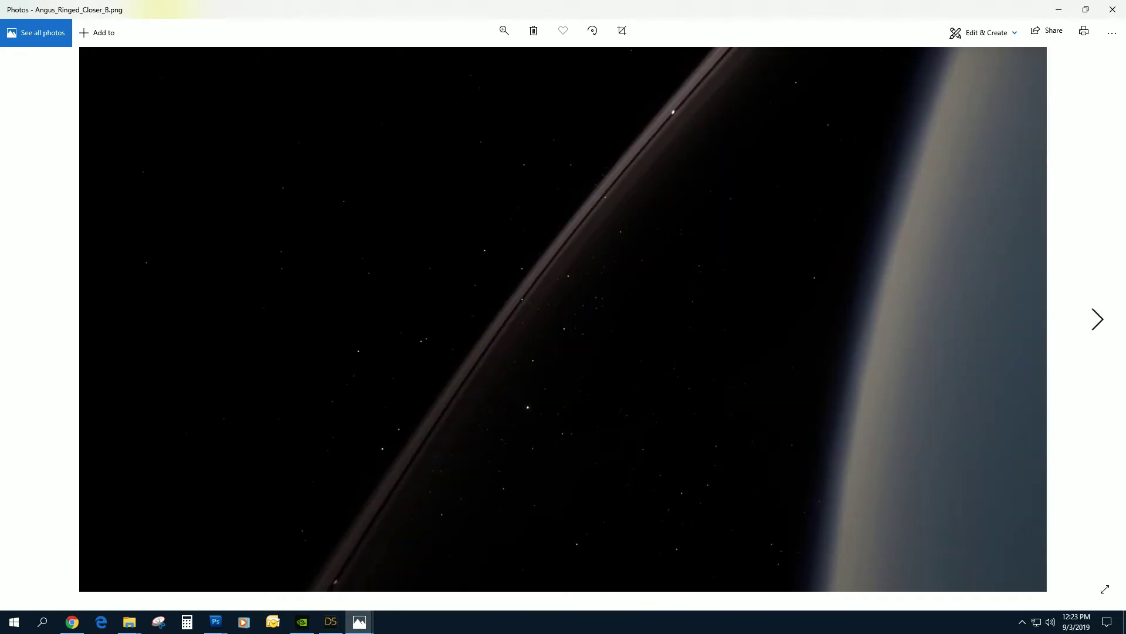
key("Right")
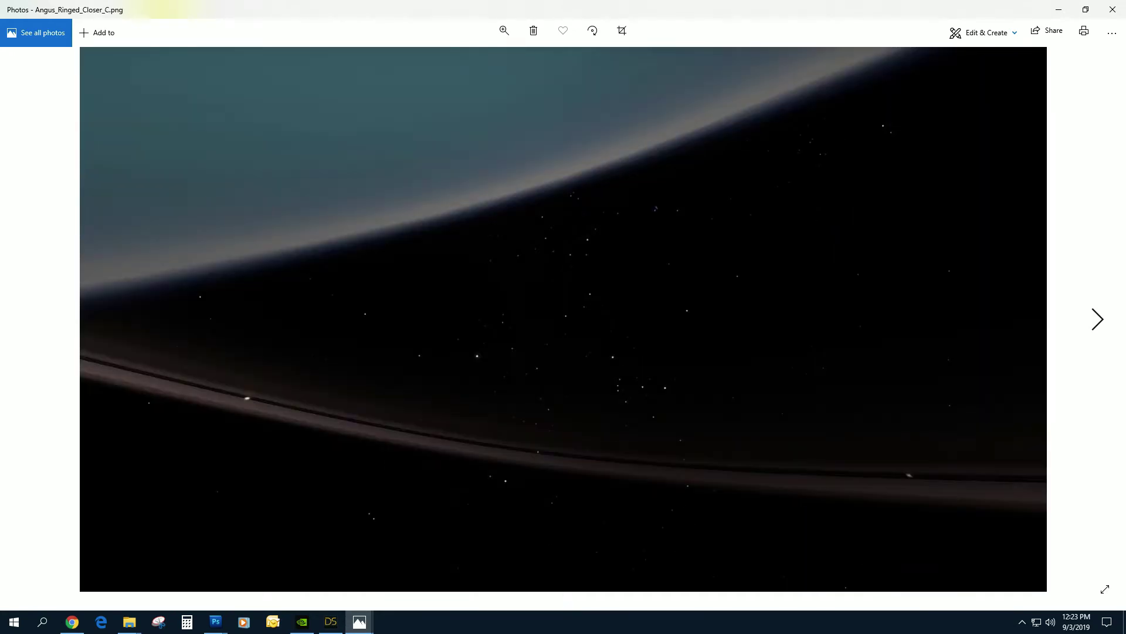
key("Right")
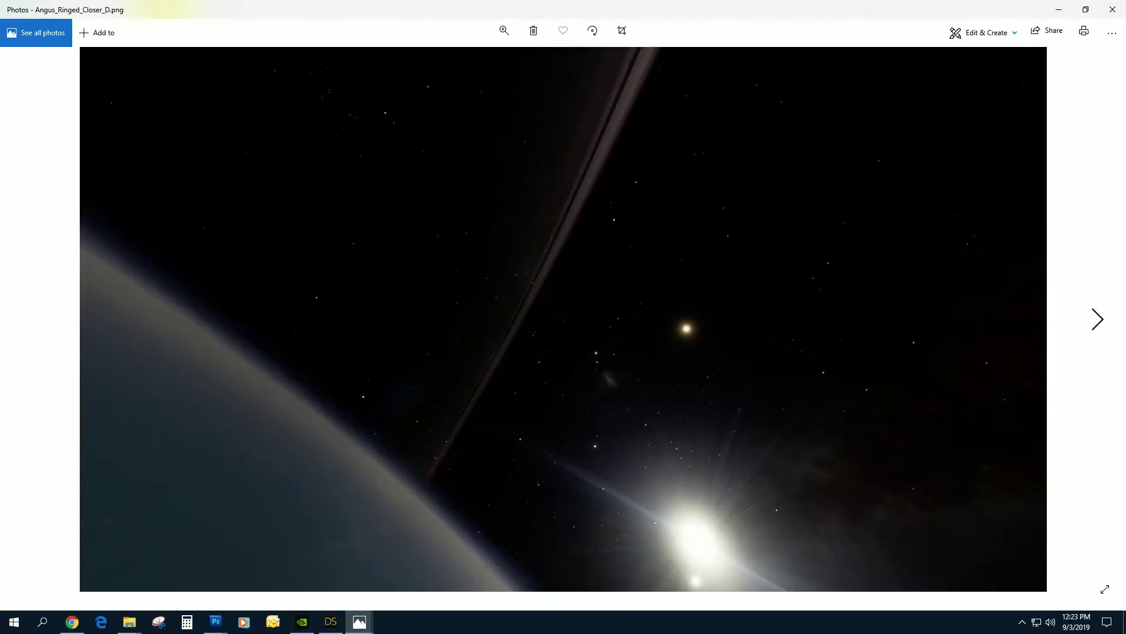
key("Right")
key("Right")
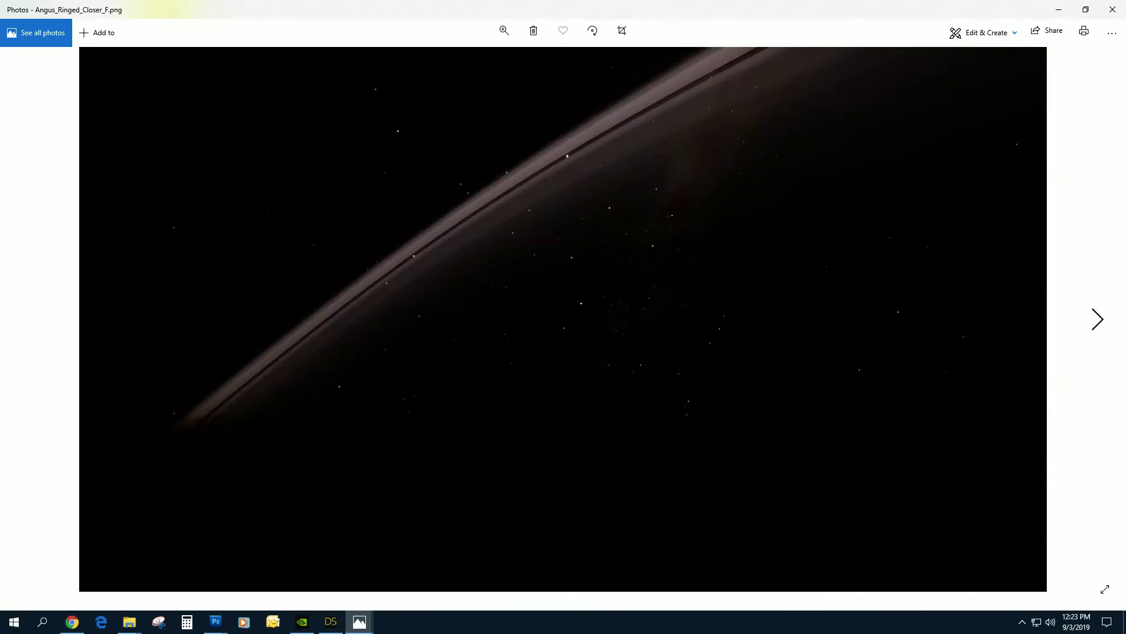
key("Right")
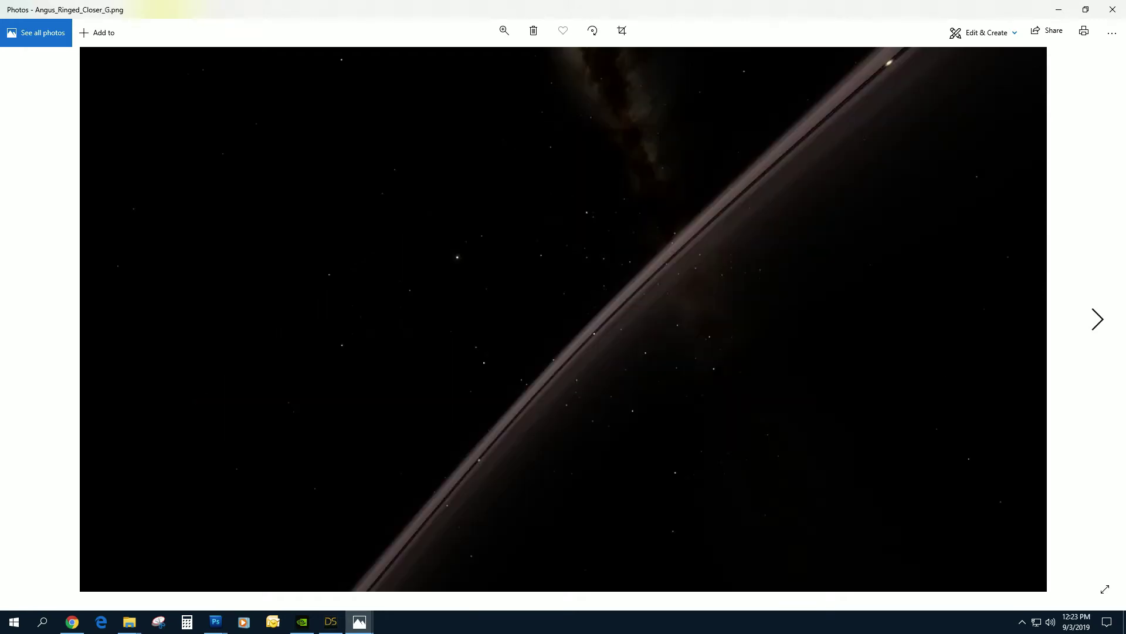
key("Right")
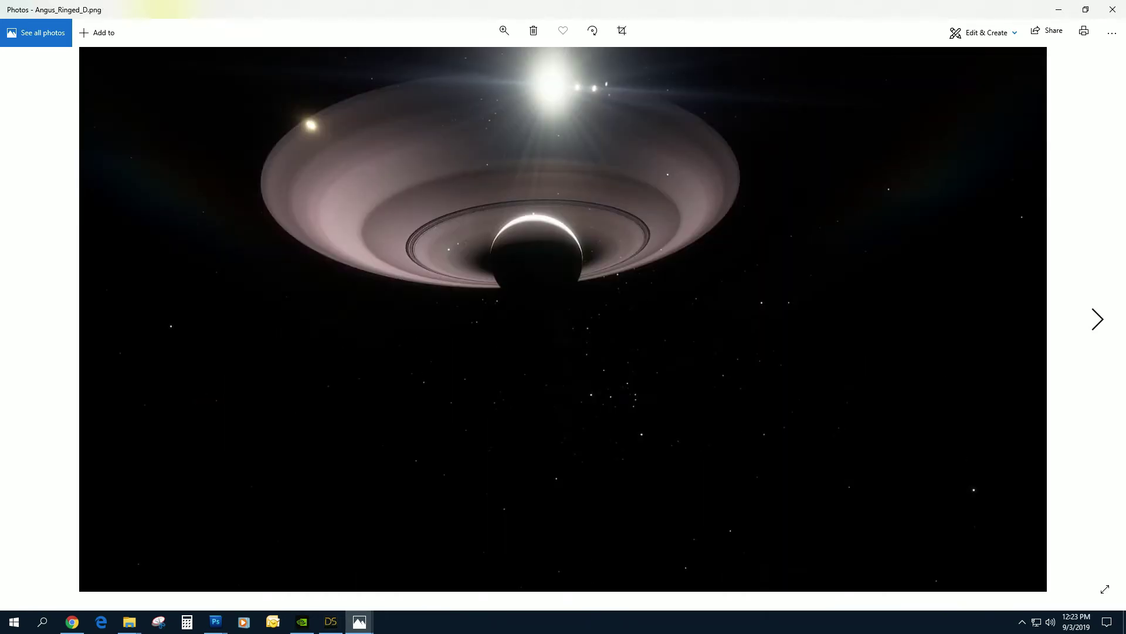
key("Right")
key("Right")
key("Right")
key("Right")
key("Right")
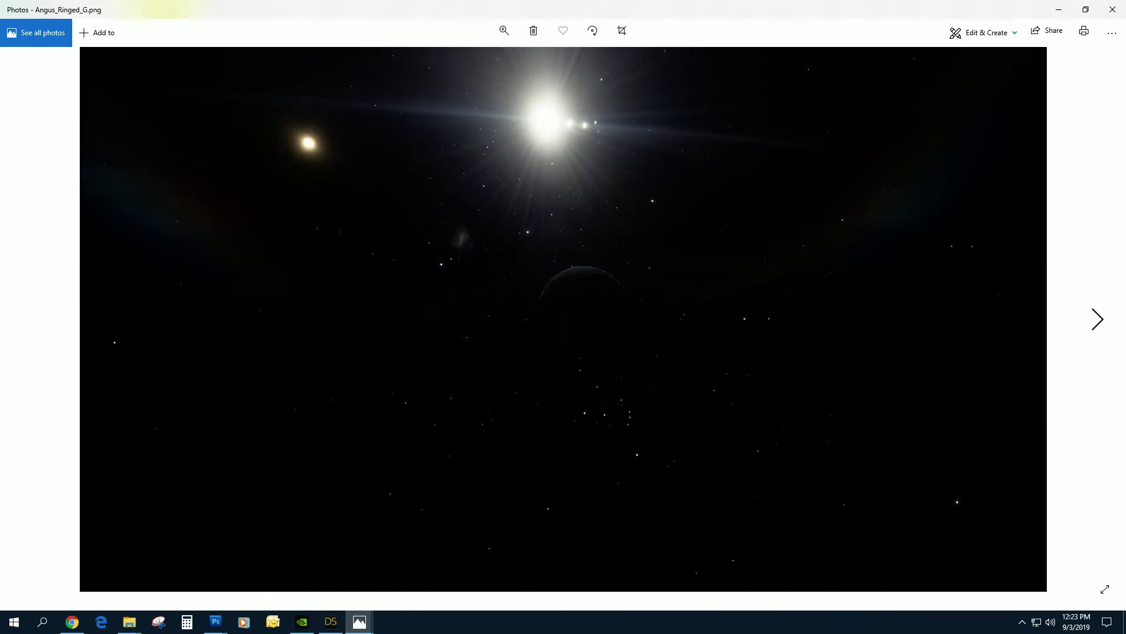
key("Right")
key("Right")
key("Right")
key("Right")
key("Right")
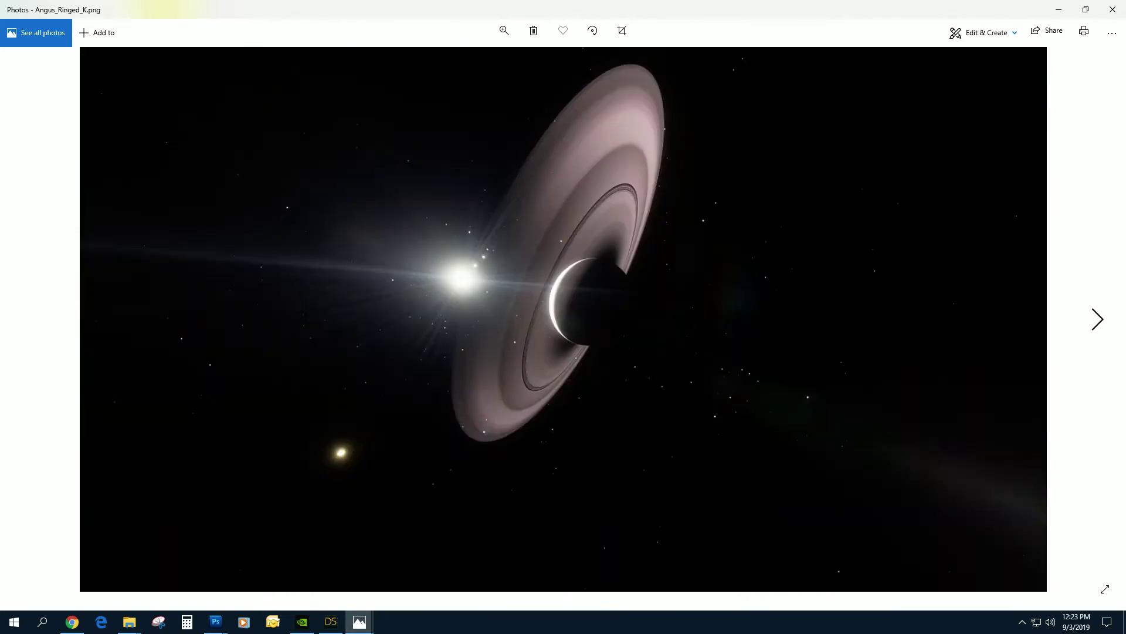
key("Right")
key("Right")
key("Right")
key("Right")
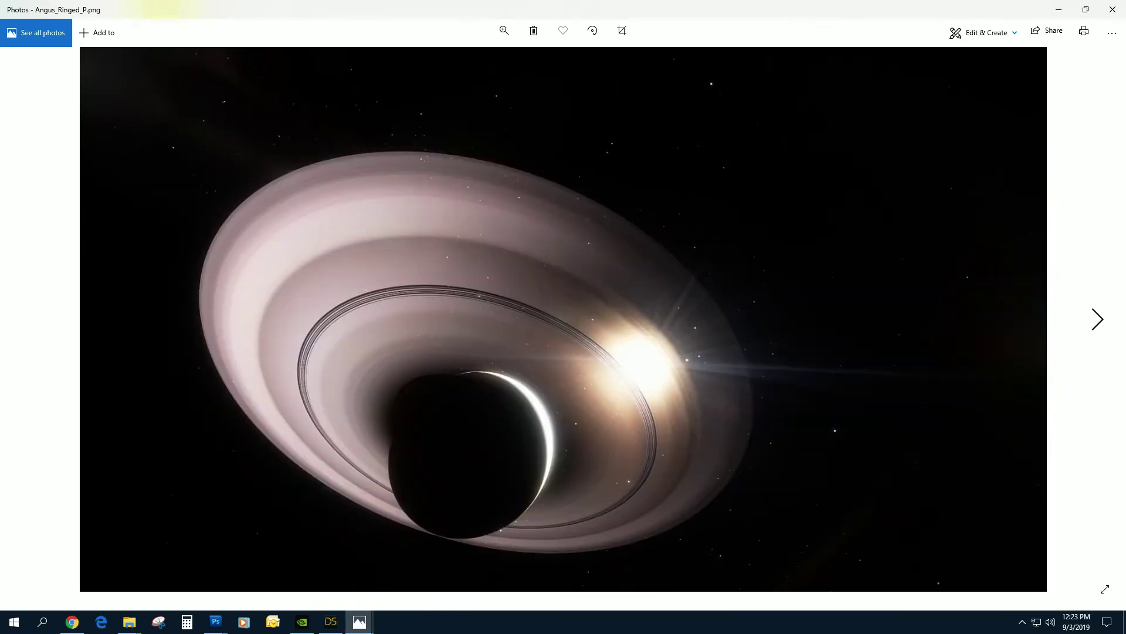
key("Right")
key("Right")
key("Right")
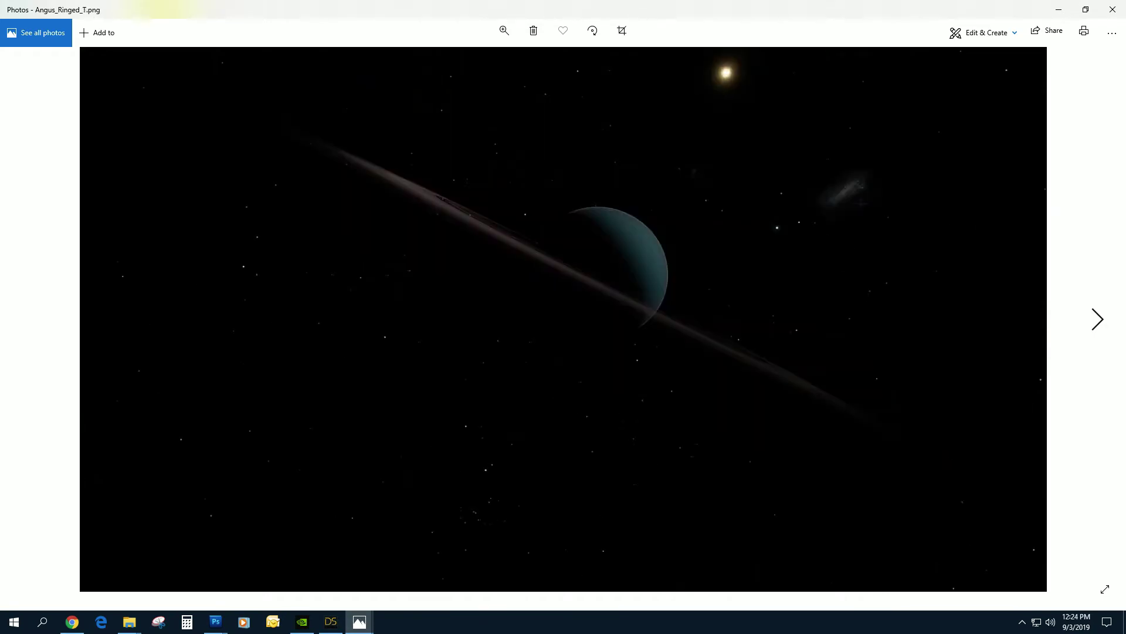
left_click(1112, 9)
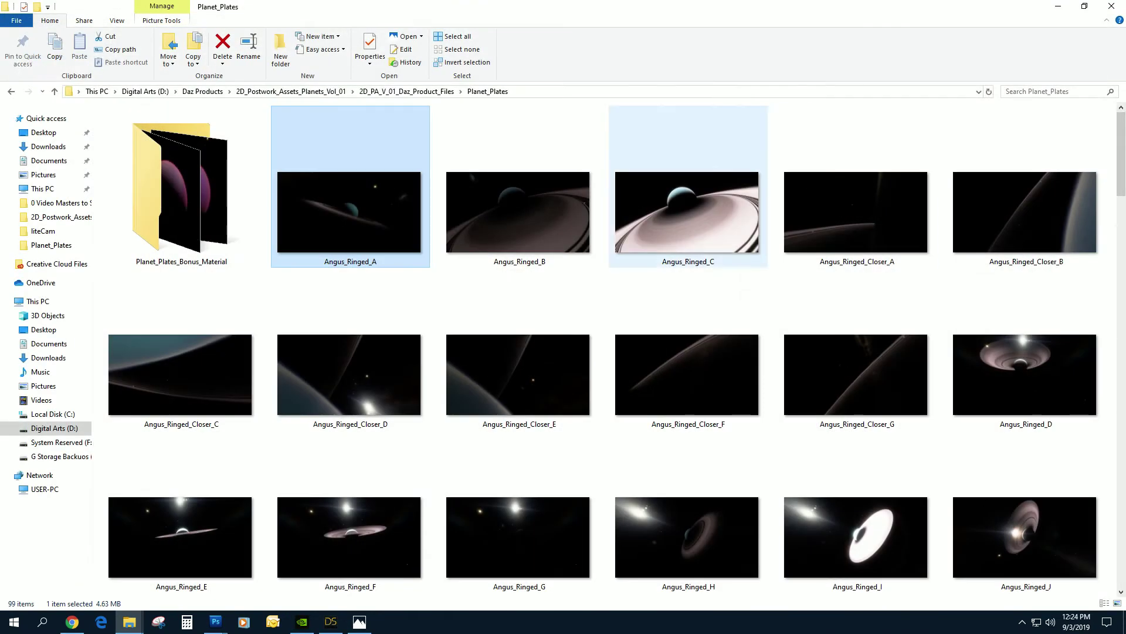
Find the Planet_Devilin plates, view Planet_Devilin_moon and neighbouring images such as Planet_Devilin_Lone_A in Photos, and close the viewer
scroll(688, 352, "down", 10)
scroll(688, 375, "down", 7)
scroll(687, 376, "up", 5)
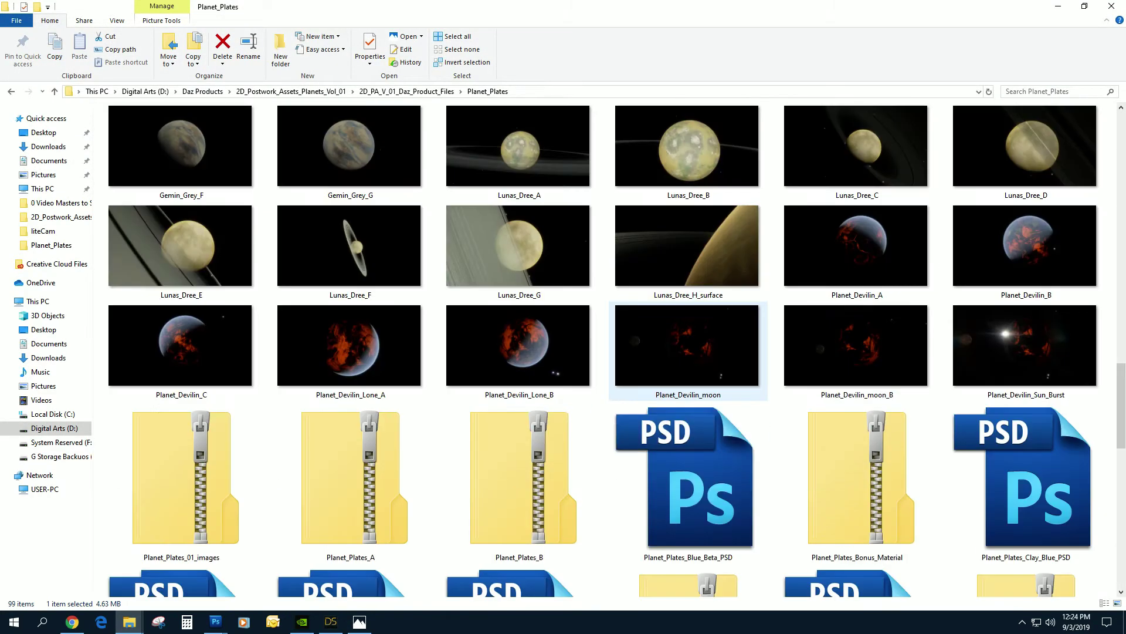
right_click(692, 346)
left_click(727, 245)
key("Right")
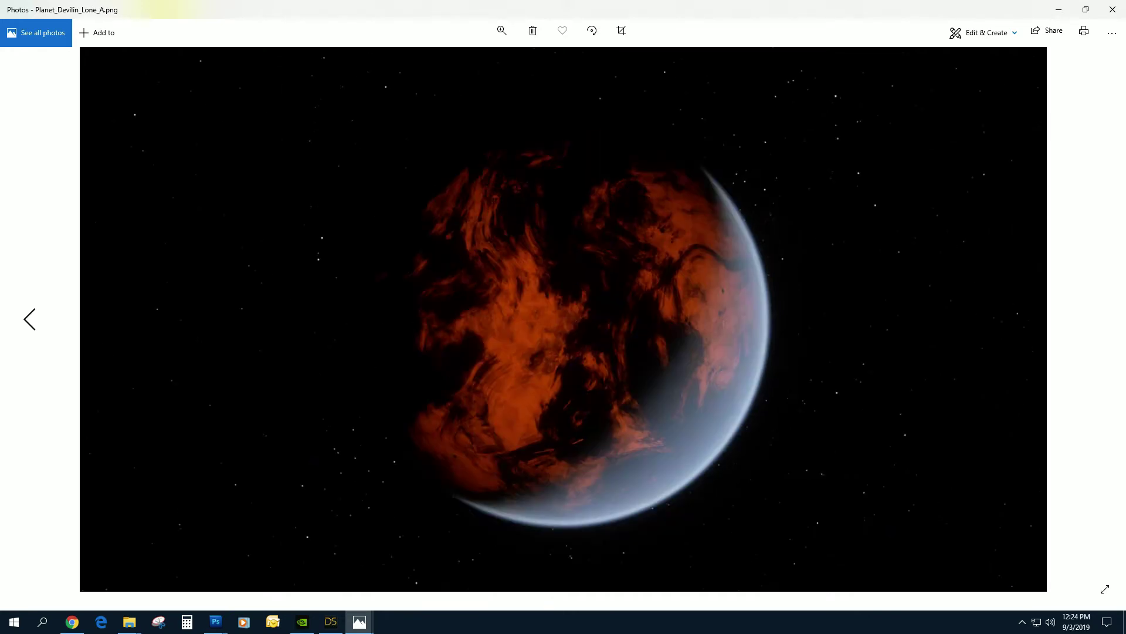
key("Left")
left_click(1113, 10)
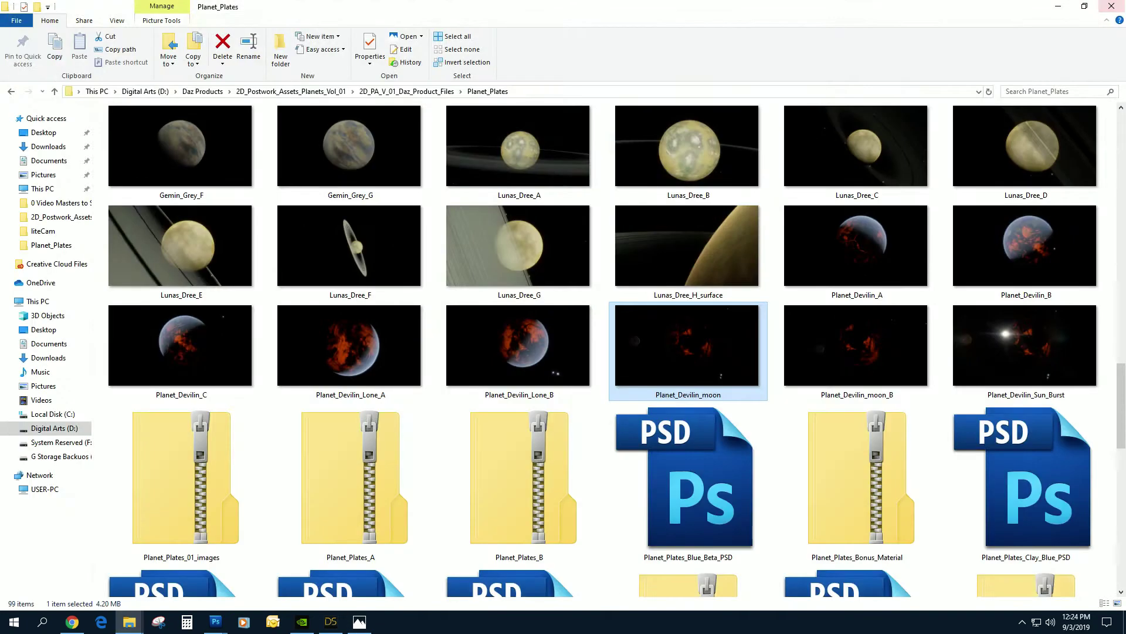
Open the Planet_Plates_Surfaces folder and view the PA_V1_Planets_Arrus_Prime_nearOrbit image in Photos
left_click(406, 91)
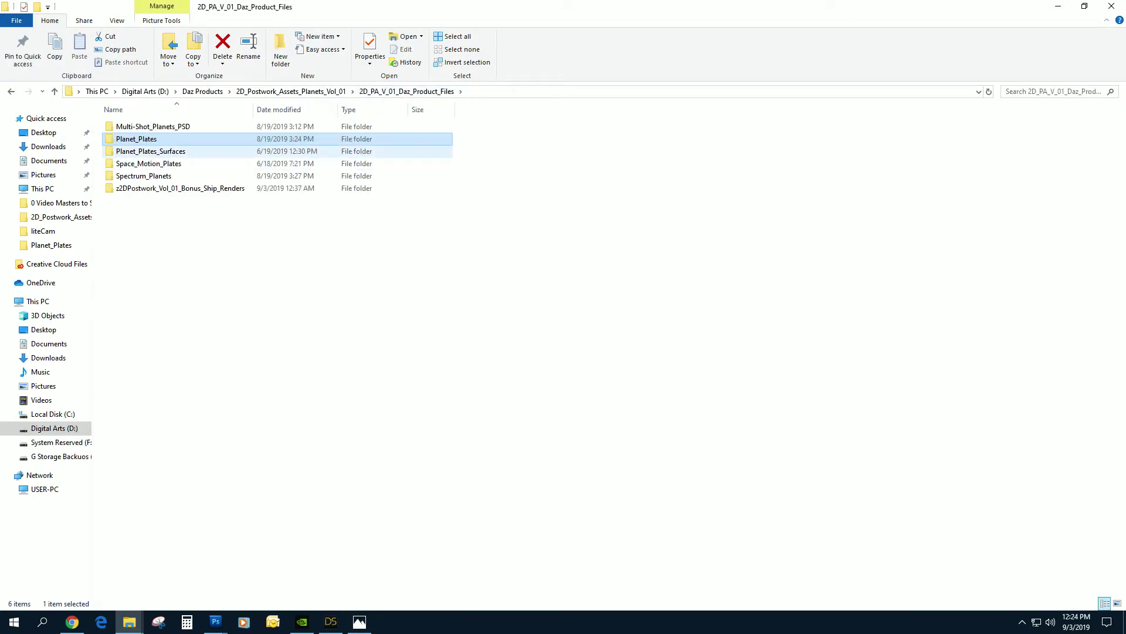
double_click(151, 152)
left_click(180, 212)
right_click(216, 214)
left_click(245, 223)
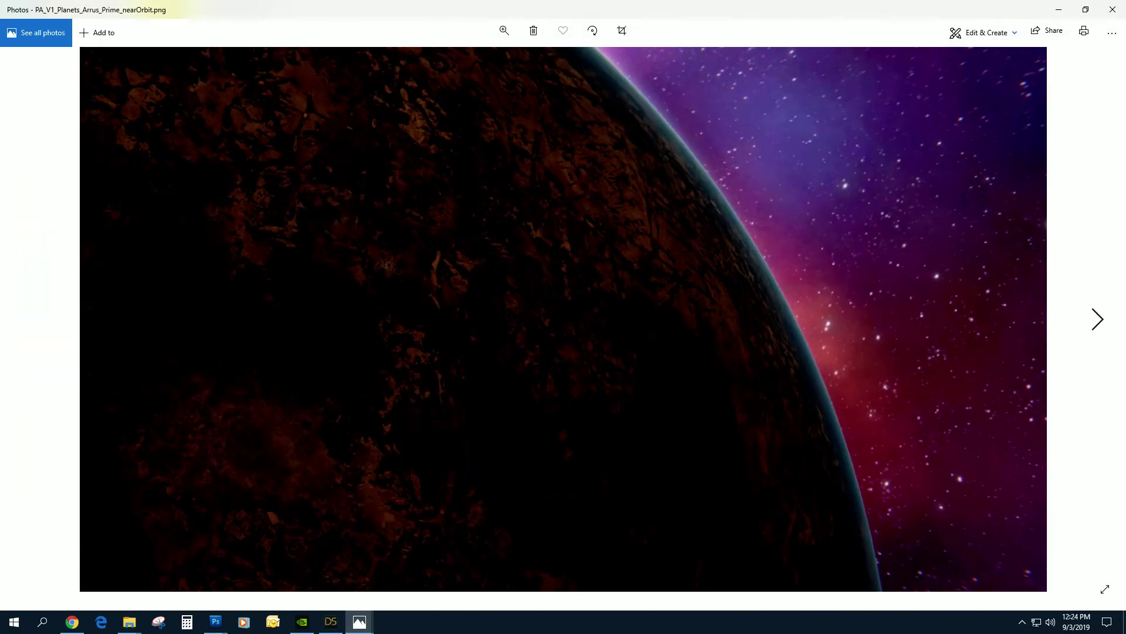
Browse the other Arrus_Prime images, including the nearOrbit01, Surface and Planet01 views
left_click(1097, 319)
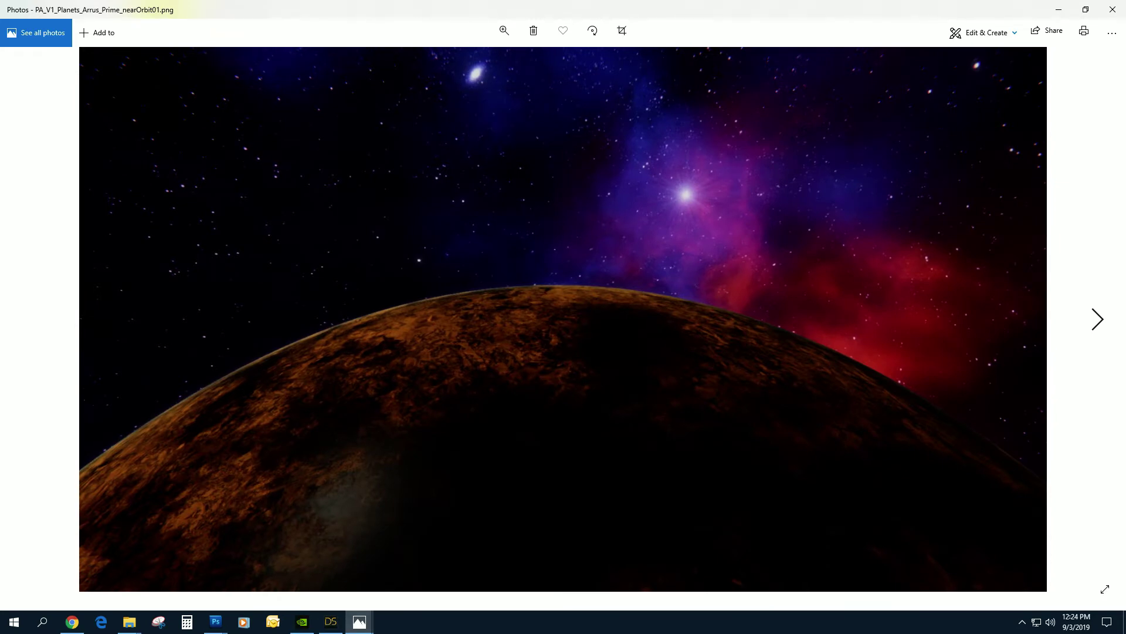
key("Right")
key("Right")
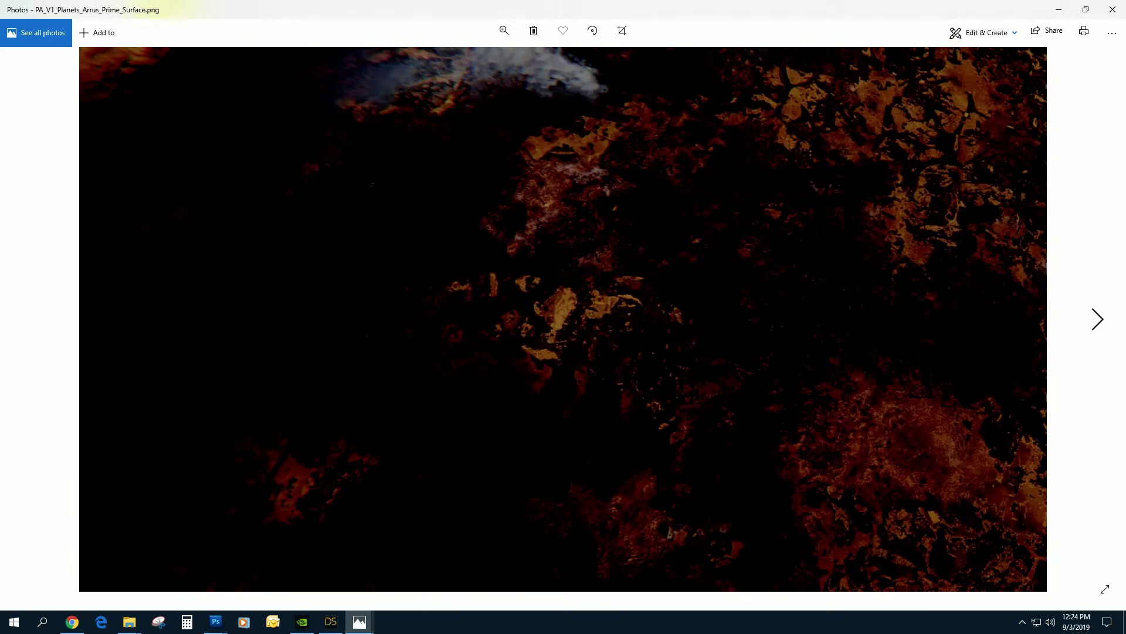
key("Left")
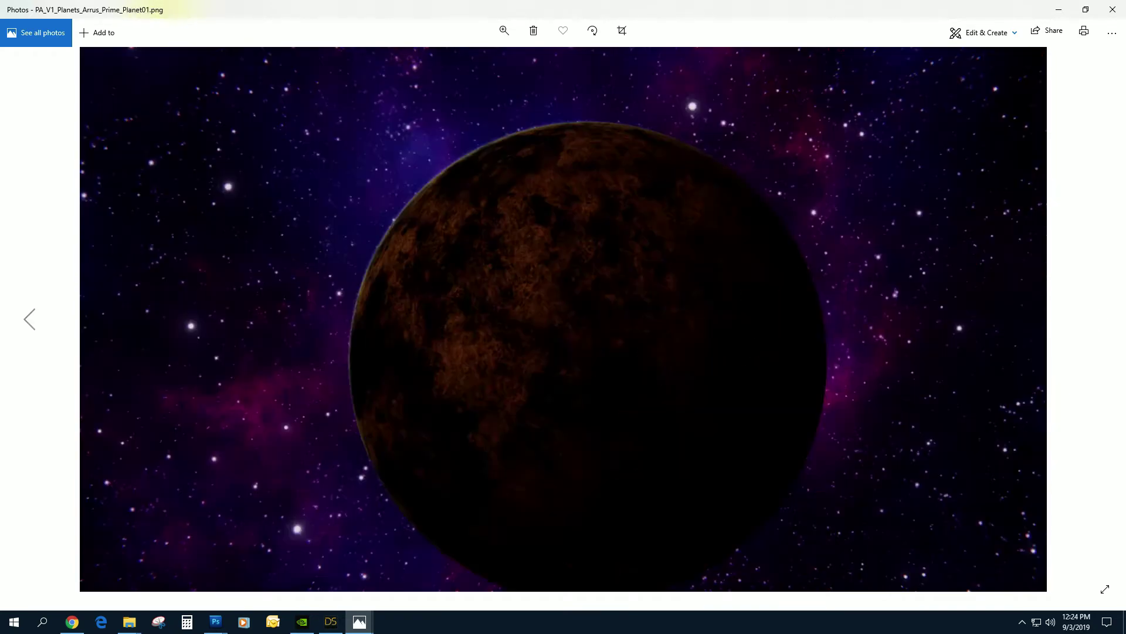
Browse from the Arrus_Prime_Surface image through the Ferta images, including Ferta_Orbit02 and Ferta_planet_shot01
key("Right")
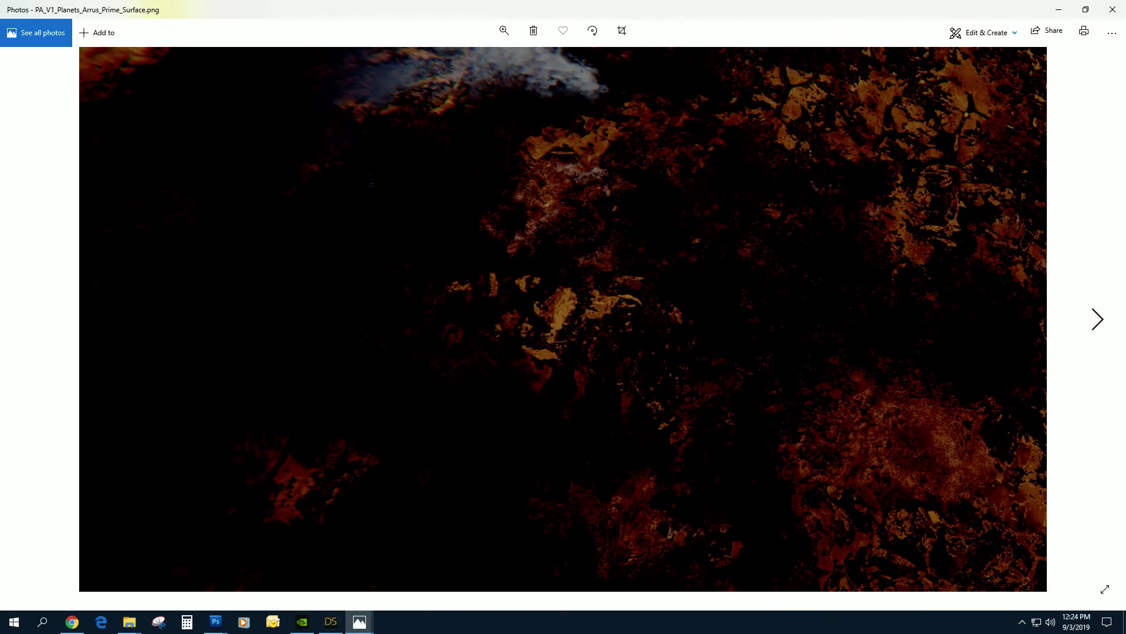
key("Right")
key("Right")
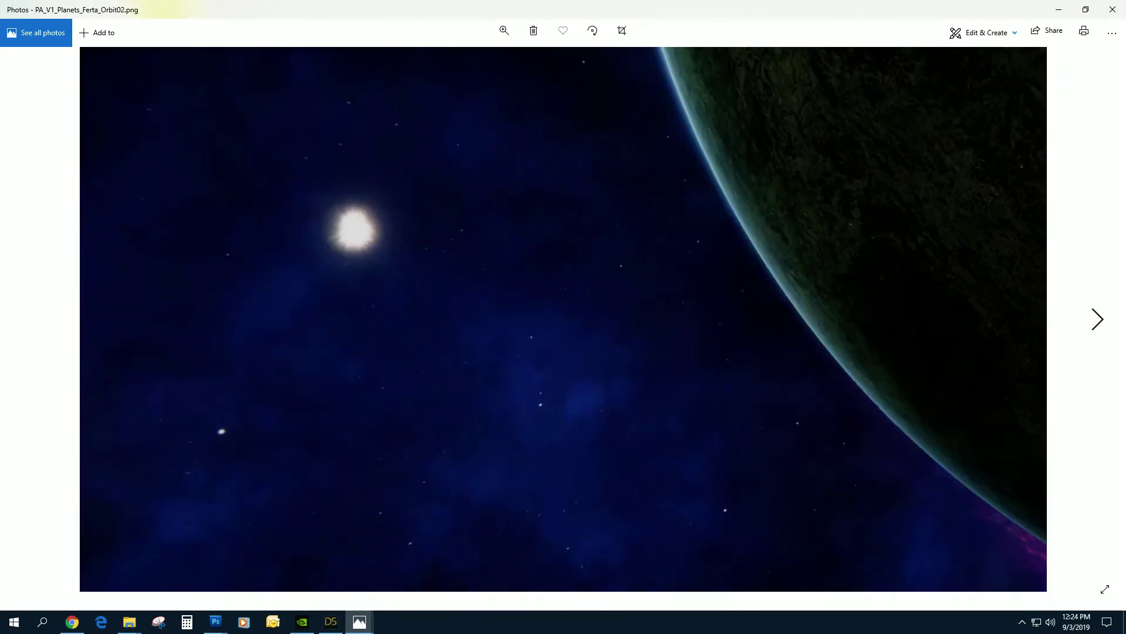
key("Right")
key("Right")
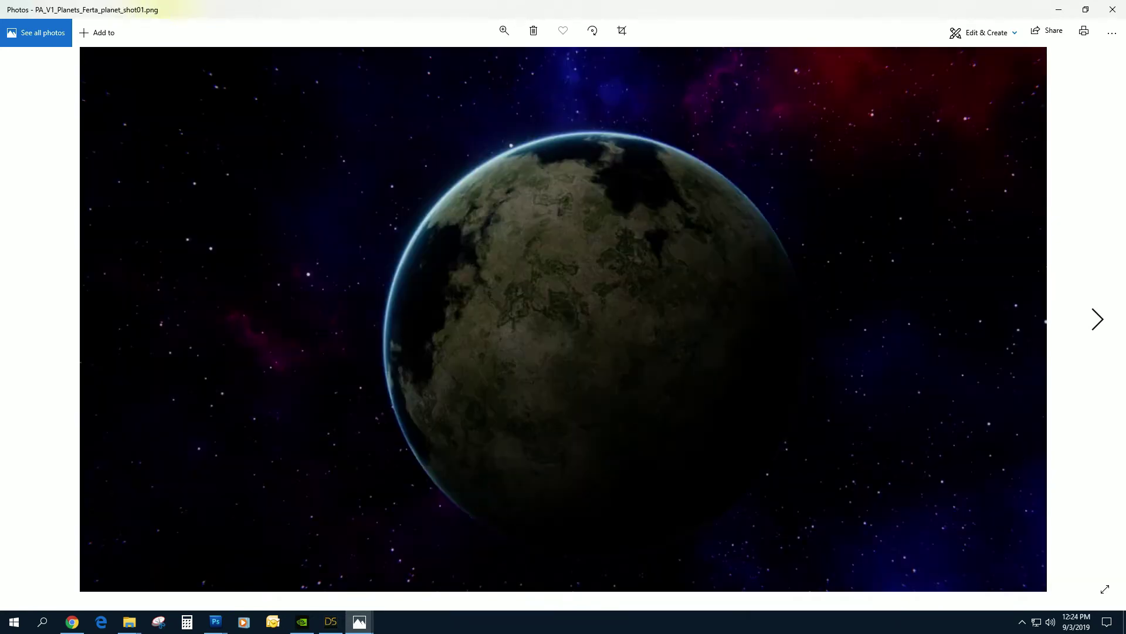
Browse the remaining surface images, including Terra_Orion_Orbit03, Terra_Orion_Planet and Terra_Orion_Surface03, and close the viewer
key("Right")
key("Right")
key("Right")
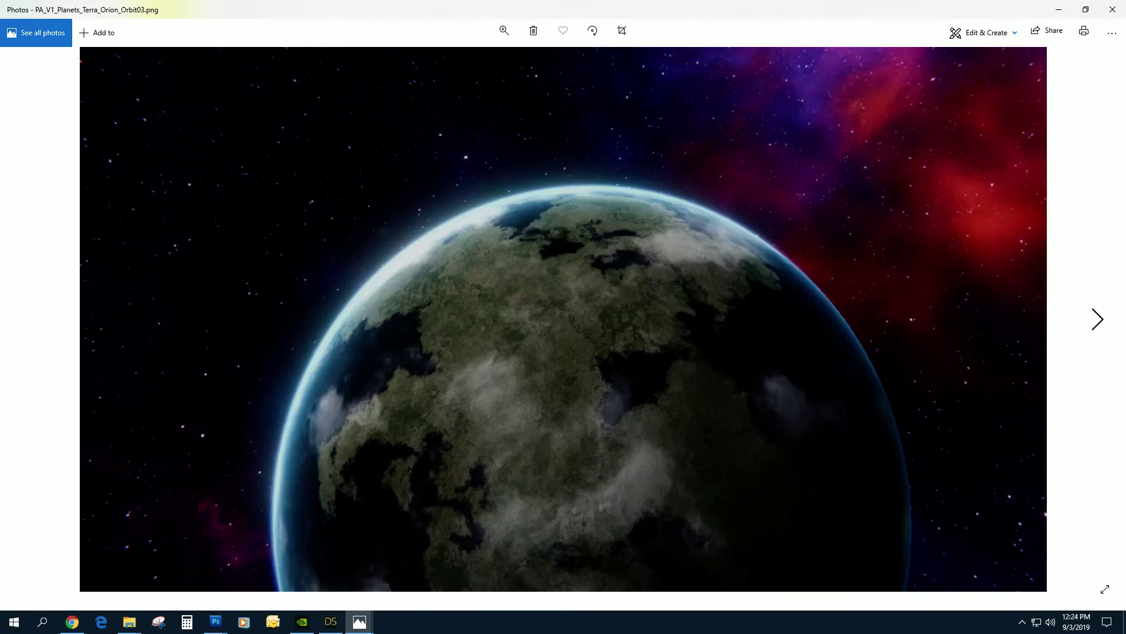
key("Right")
key("Right")
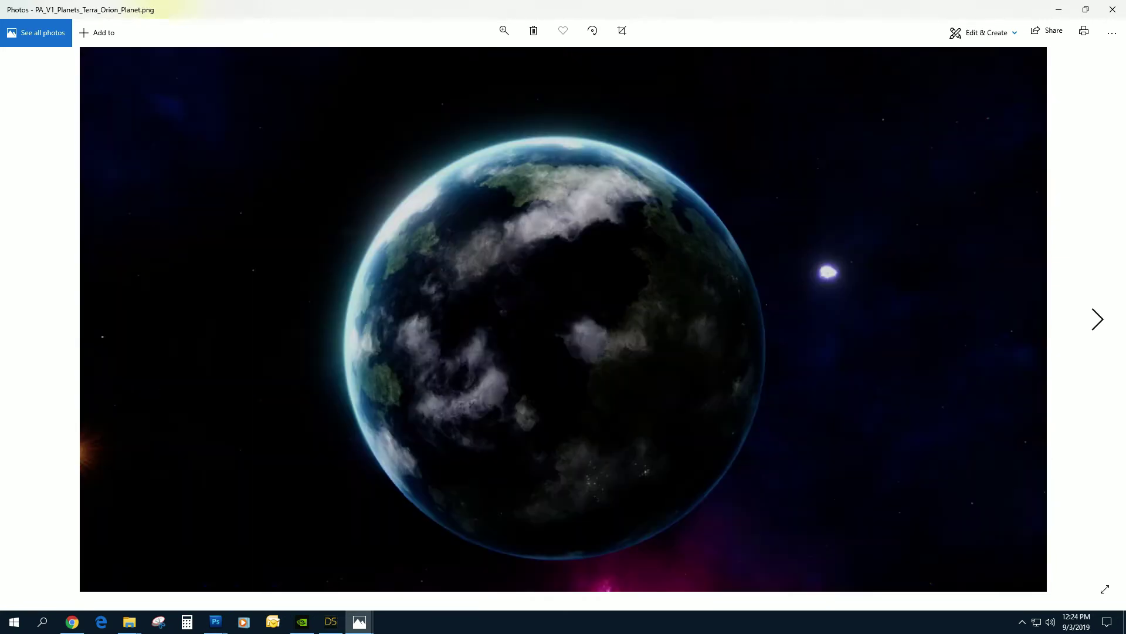
key("Right")
key("Right")
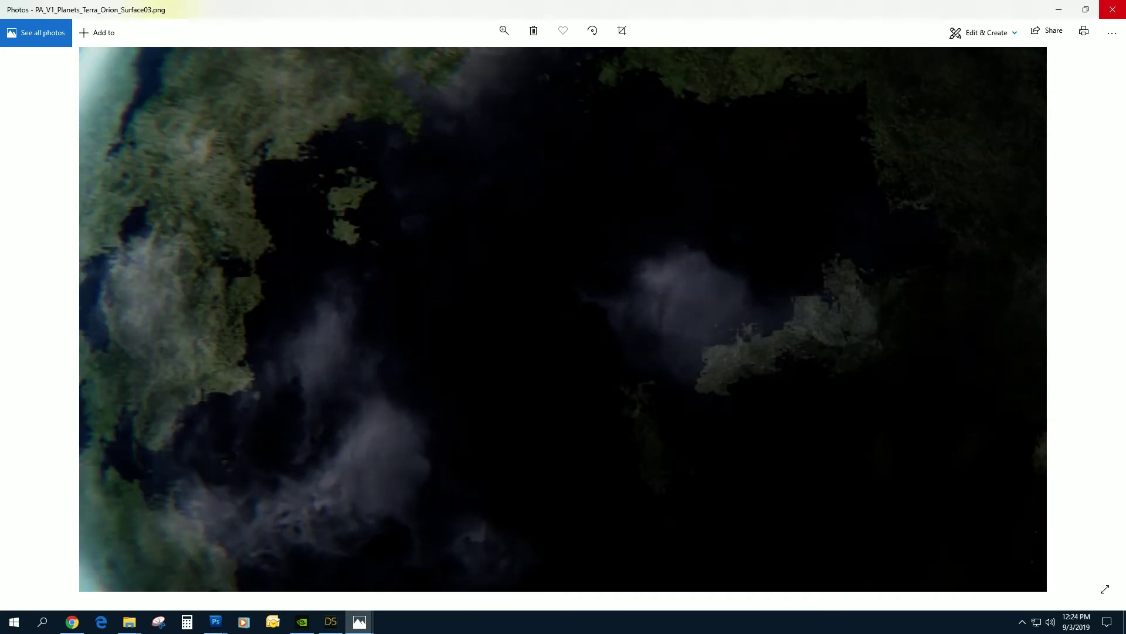
left_click(1112, 9)
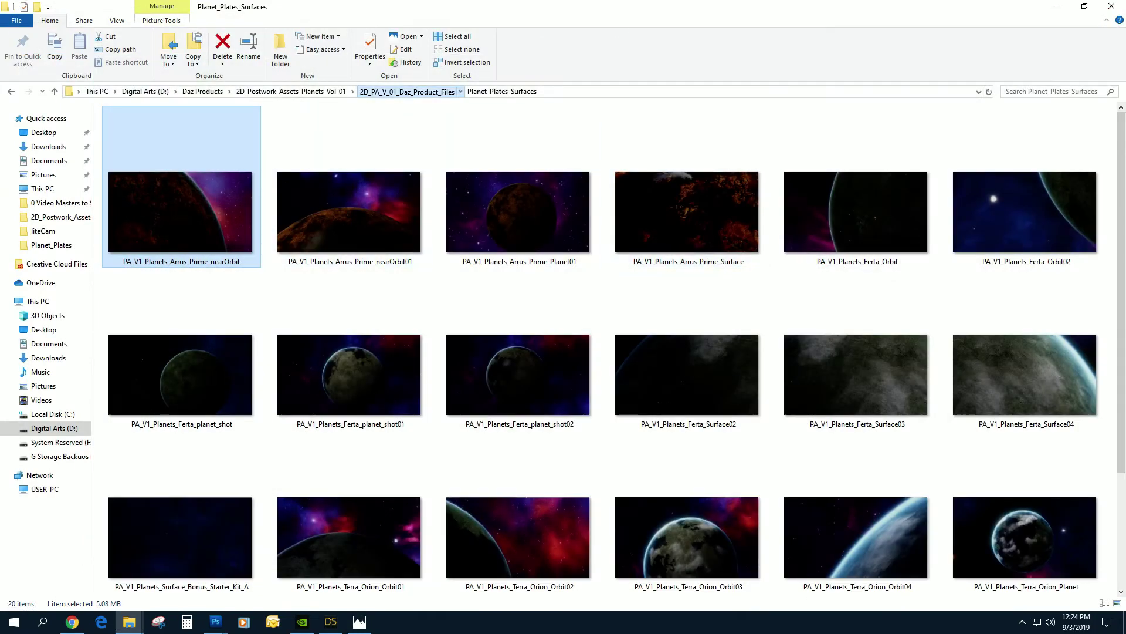
Open the Space_Motion_Plates folder and view the SMP_PA_Planets_V1_Alanema image in Photos
left_click(407, 91)
double_click(149, 163)
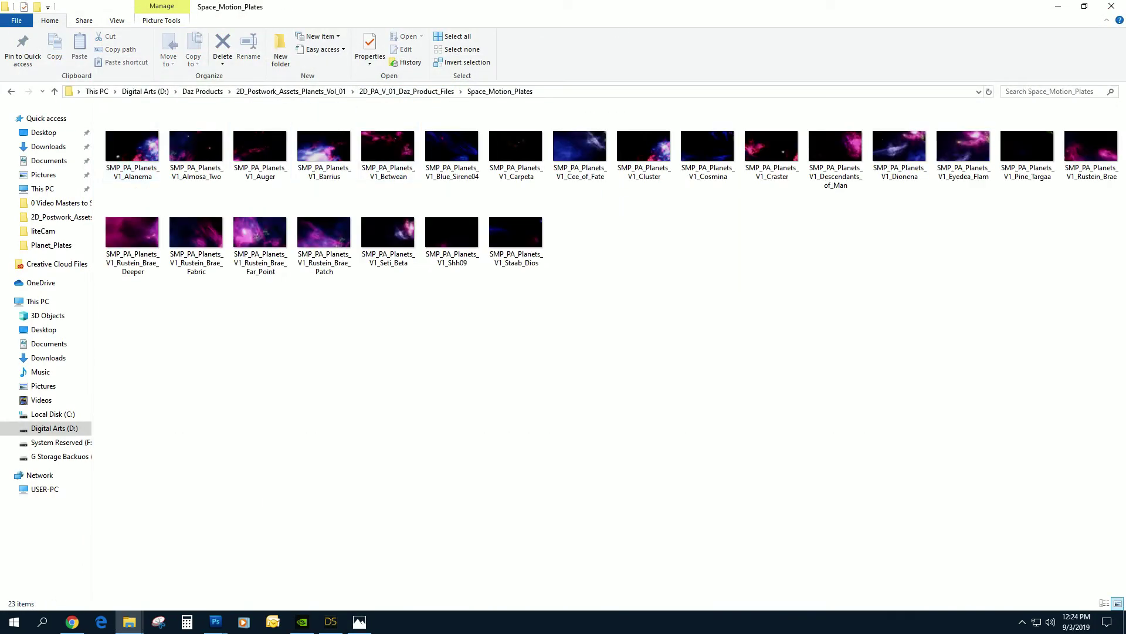
right_click(143, 147)
left_click(170, 154)
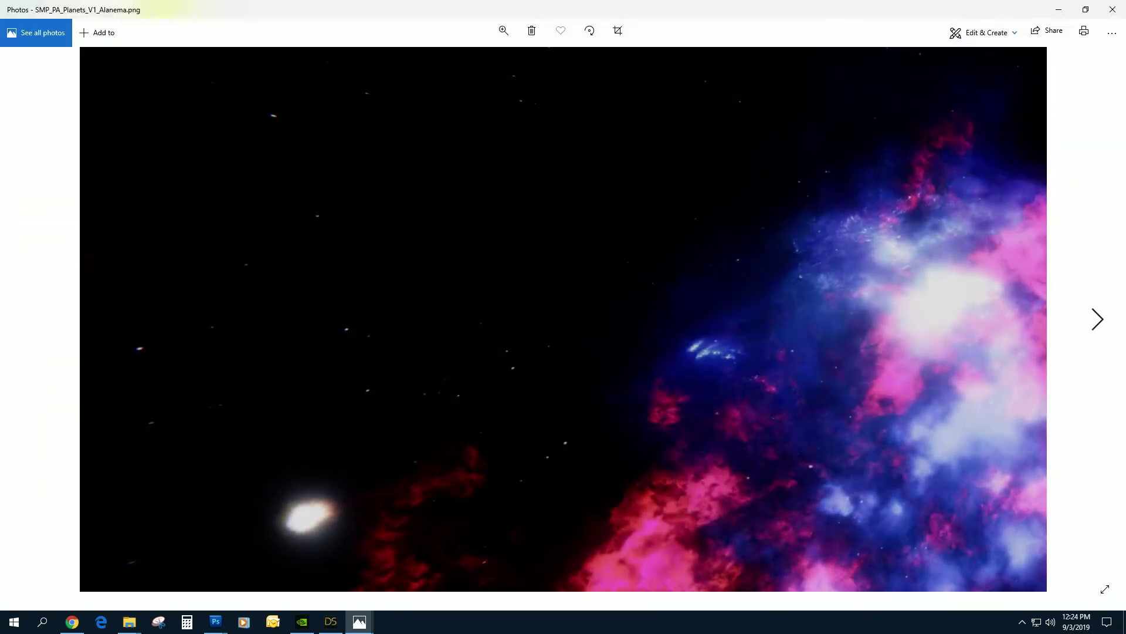
Browse the space motion plates up to Dionena, including Auger, Blue_Sirene04 and Cee_of_Fate
key("Right")
key("Right")
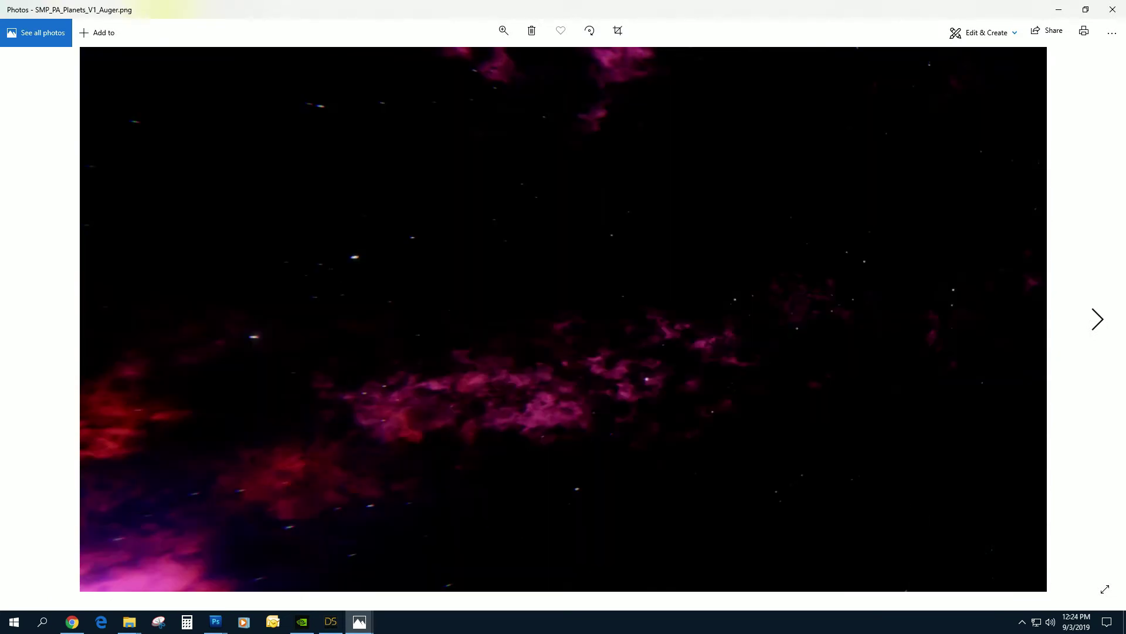
key("Right")
key("Right")
key("Right")
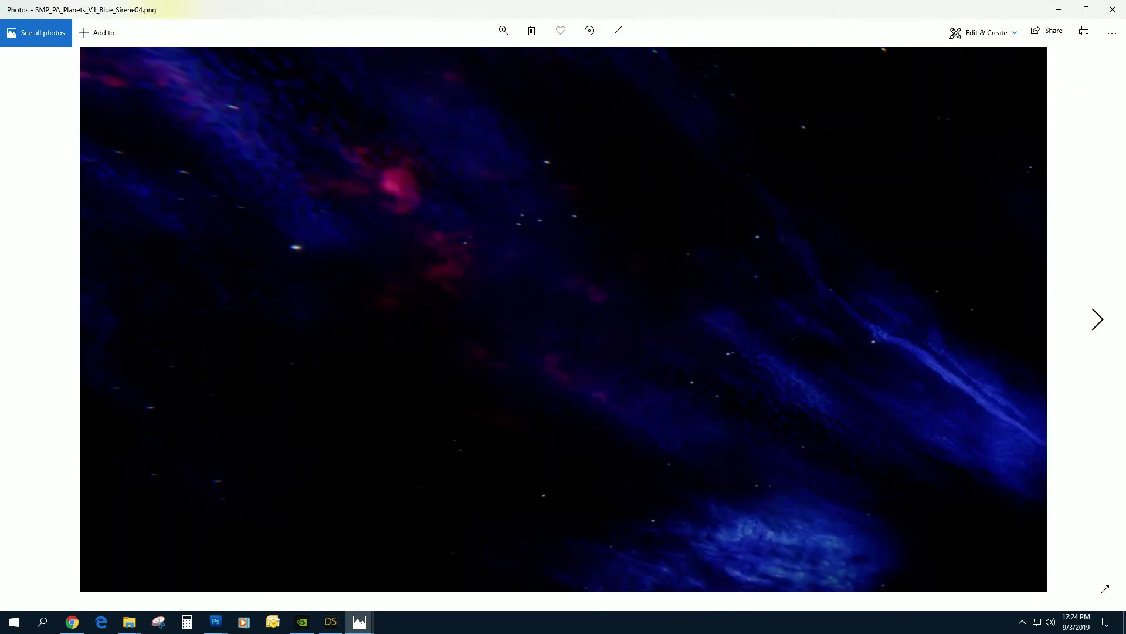
key("Right")
key("Right")
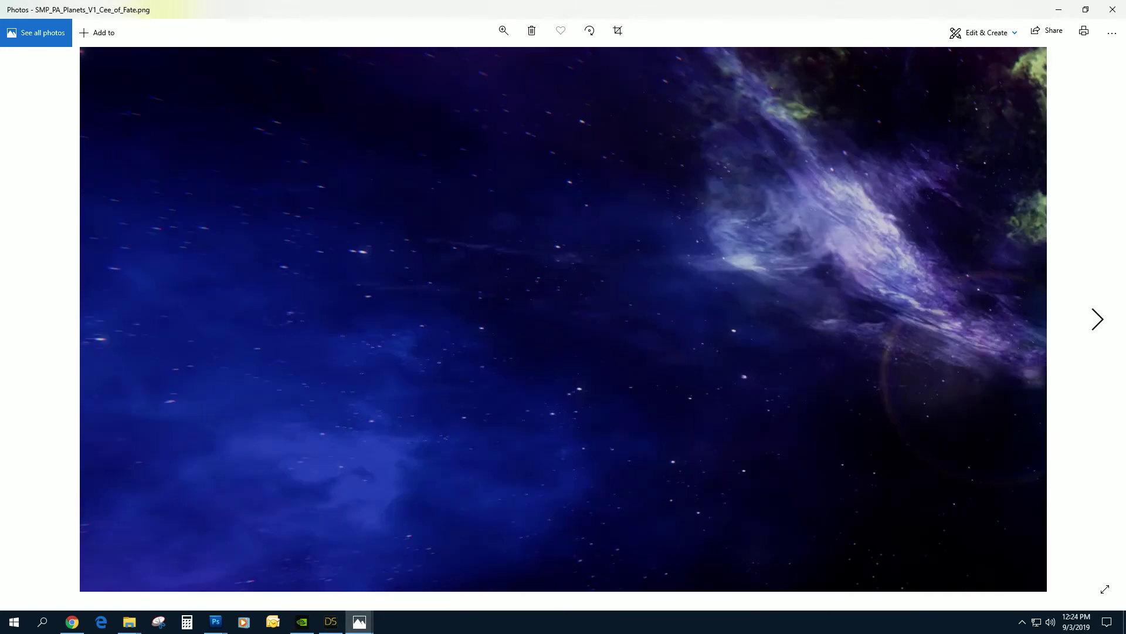
key("Right")
key("Right")
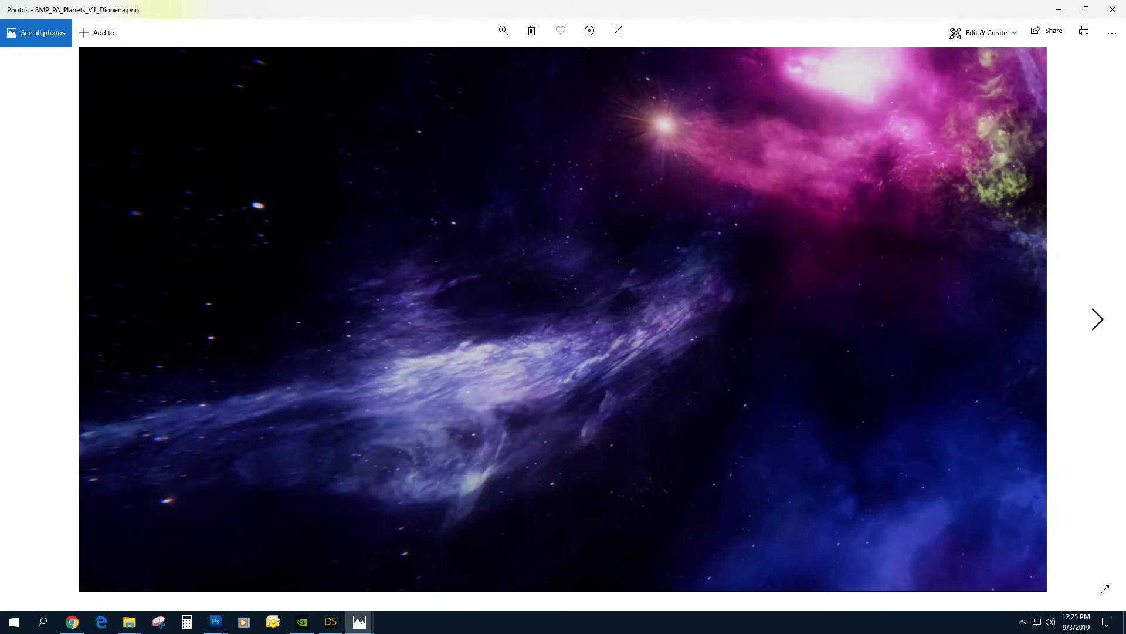
Browse the remaining space motion plates from Eyedea_Flam through the Rustein_Brae images to Staab_Dios, and close the viewer
key("Right")
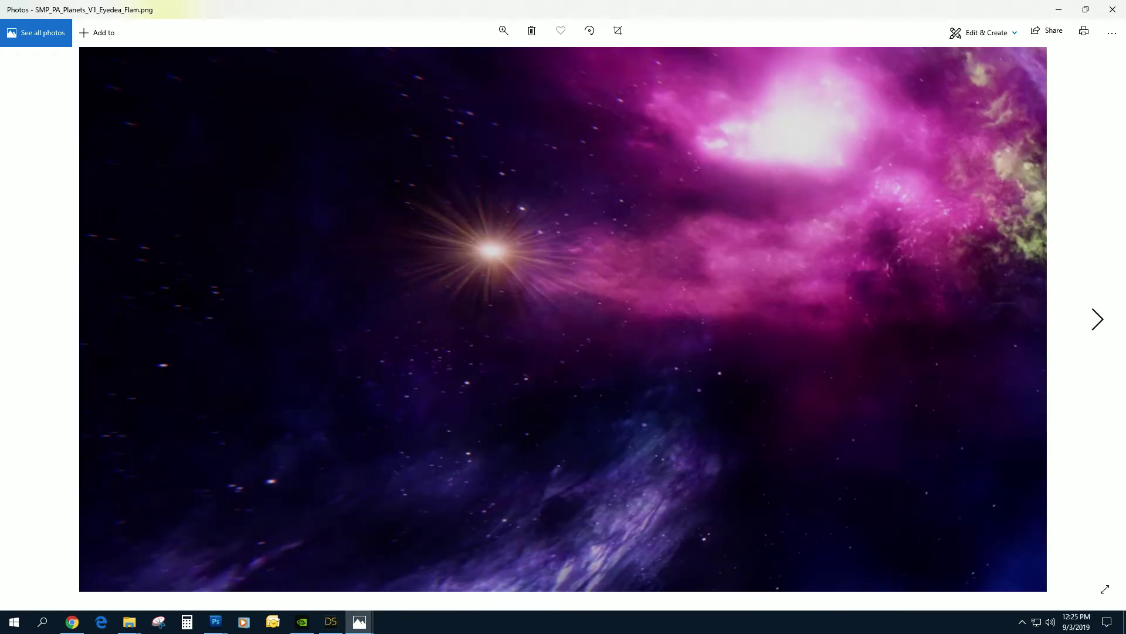
key("Right")
key("Right")
key("Right")
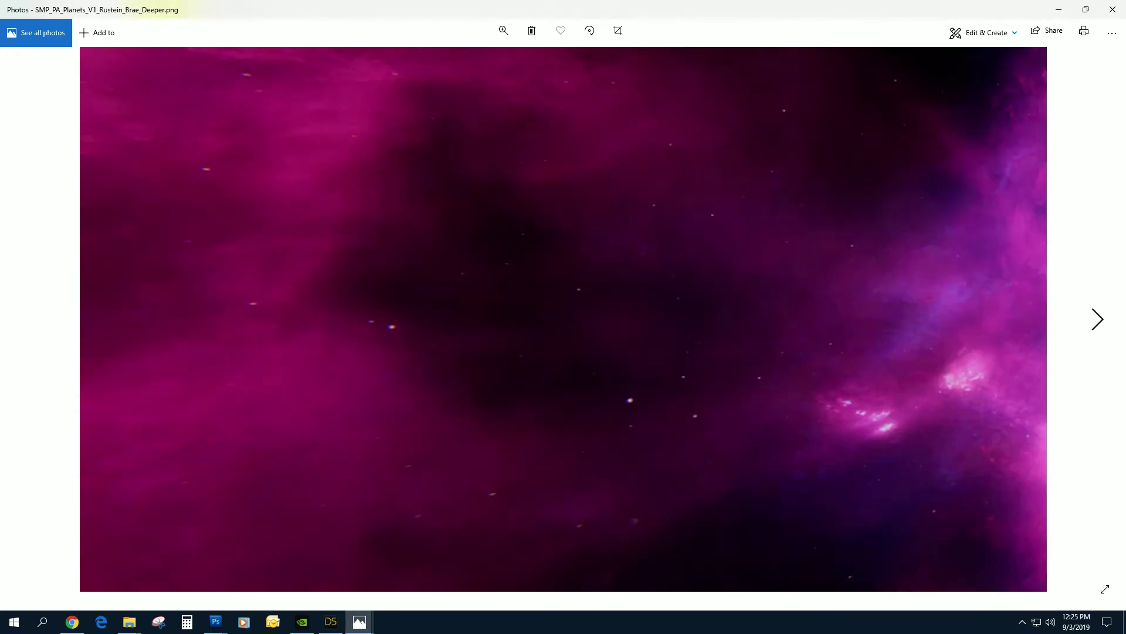
key("Right")
key("Right")
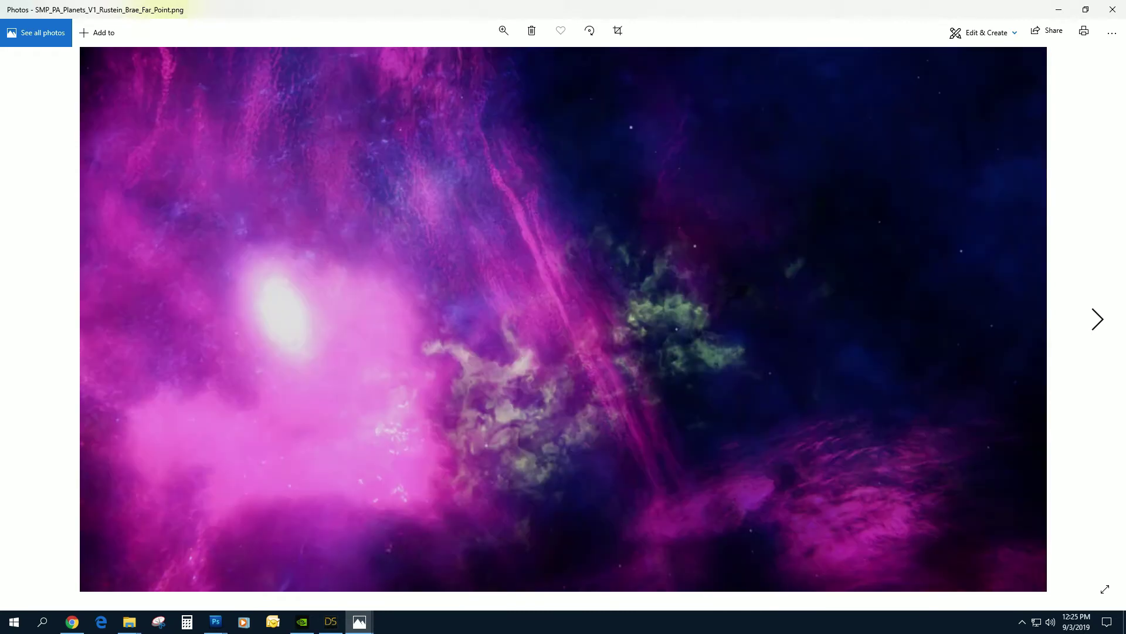
key("Right")
key("Right")
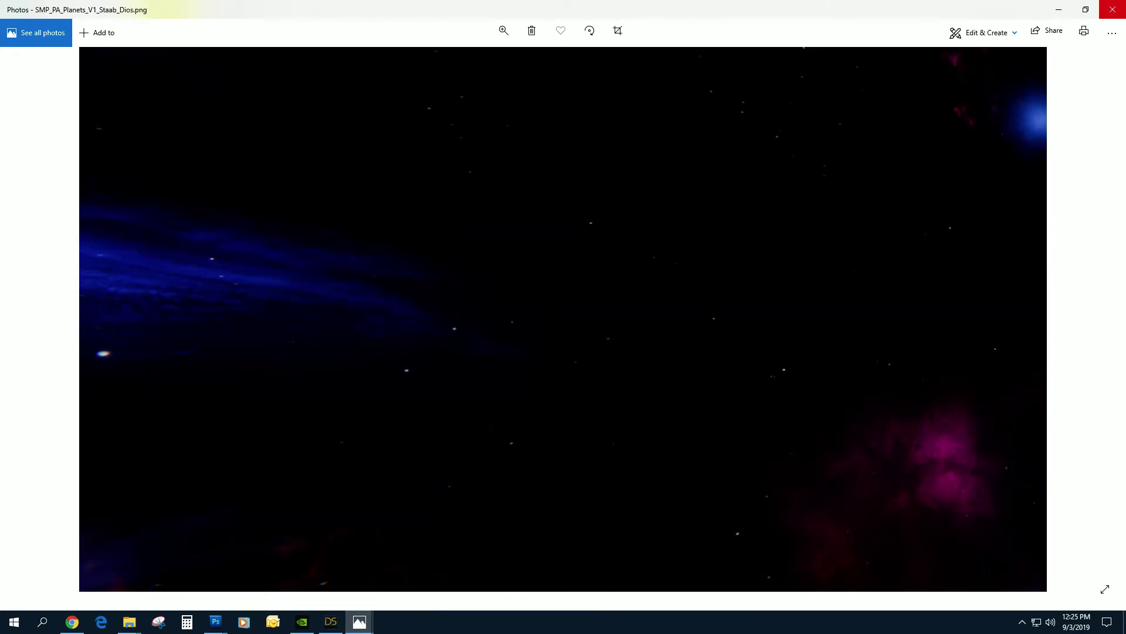
left_click(1113, 10)
Go to the Spectrum_Planets folder and open the Planet_Surfaces_PA_Planets_V1 PSD in Photoshop
left_click(434, 92)
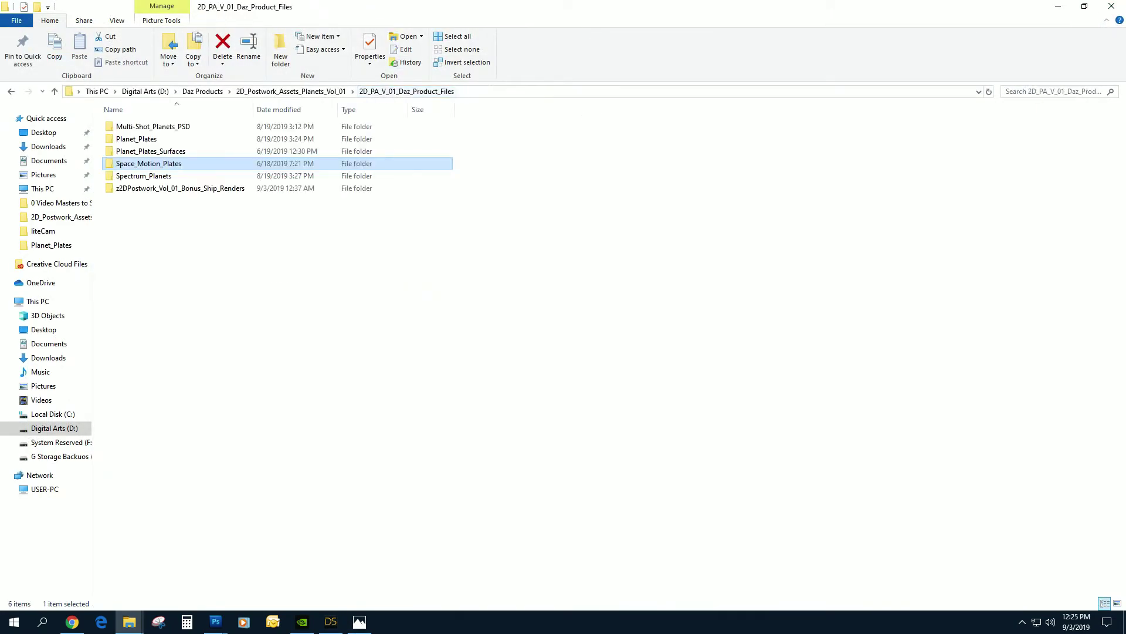
double_click(144, 175)
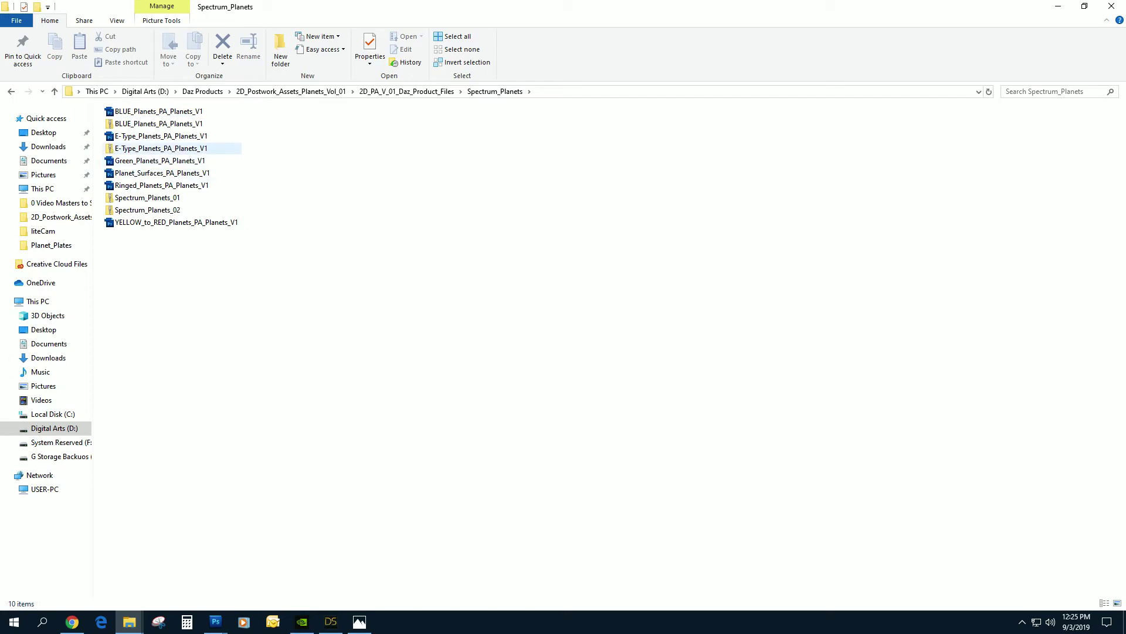
double_click(162, 173)
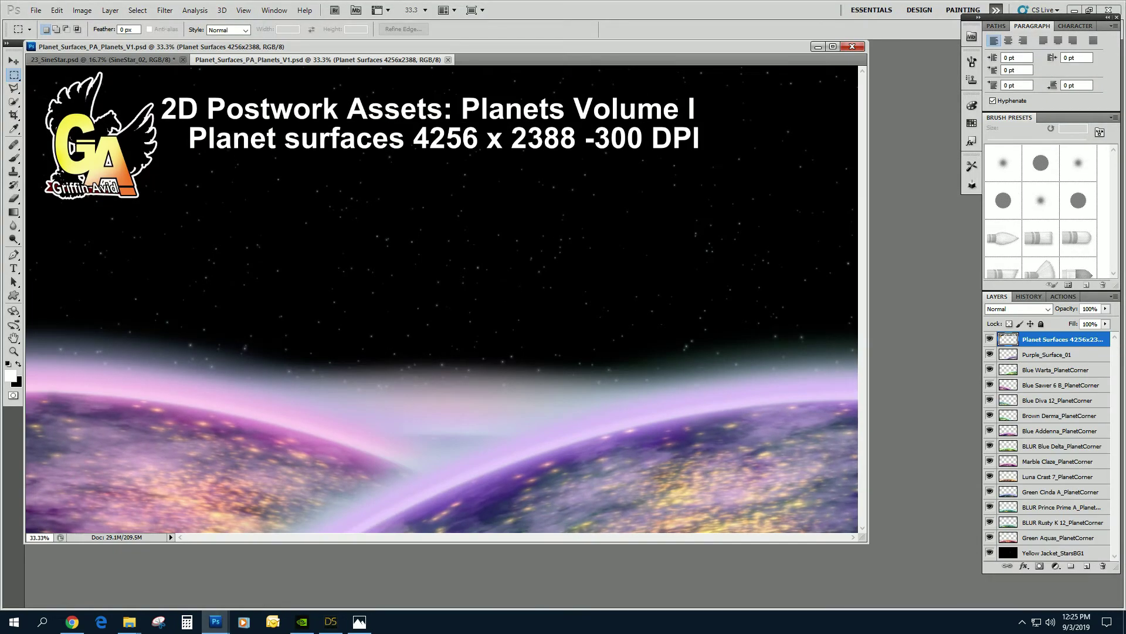
Hide the stacked surface layers down to Green Aquas, and preview BLUR Rusty K 12, BLUR Prince Prime A and Green Cinda A one at a time
left_click_drag(989, 354, 990, 522)
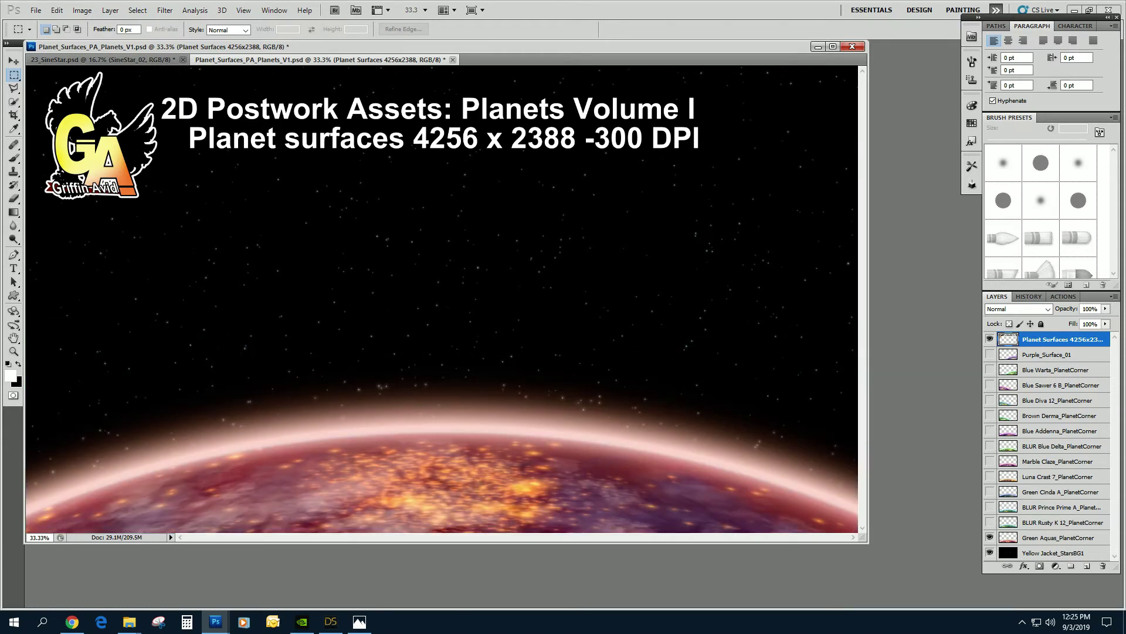
left_click(990, 538)
left_click(990, 523)
left_click(990, 522)
left_click(989, 507)
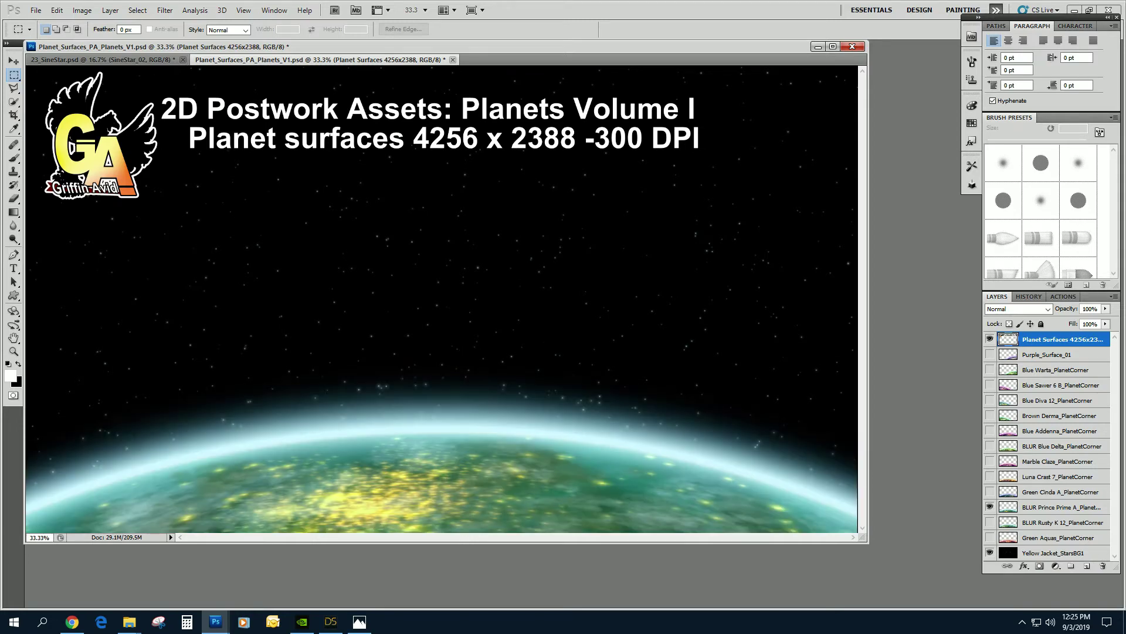
left_click(990, 507)
left_click(990, 491)
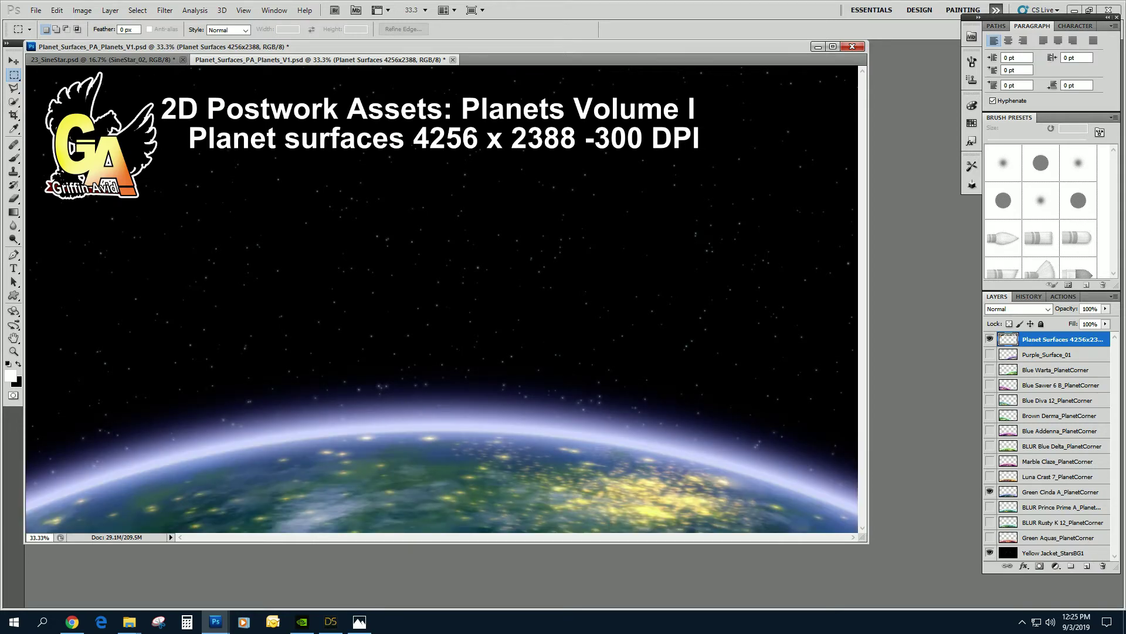
Preview the Luna Crast 7, Marble Claze and BLUR Blue Delta surface layers one at a time, hiding each again
left_click(990, 492)
left_click(990, 477)
left_click(989, 476)
left_click(990, 461)
left_click(990, 461)
left_click(990, 446)
left_click(990, 446)
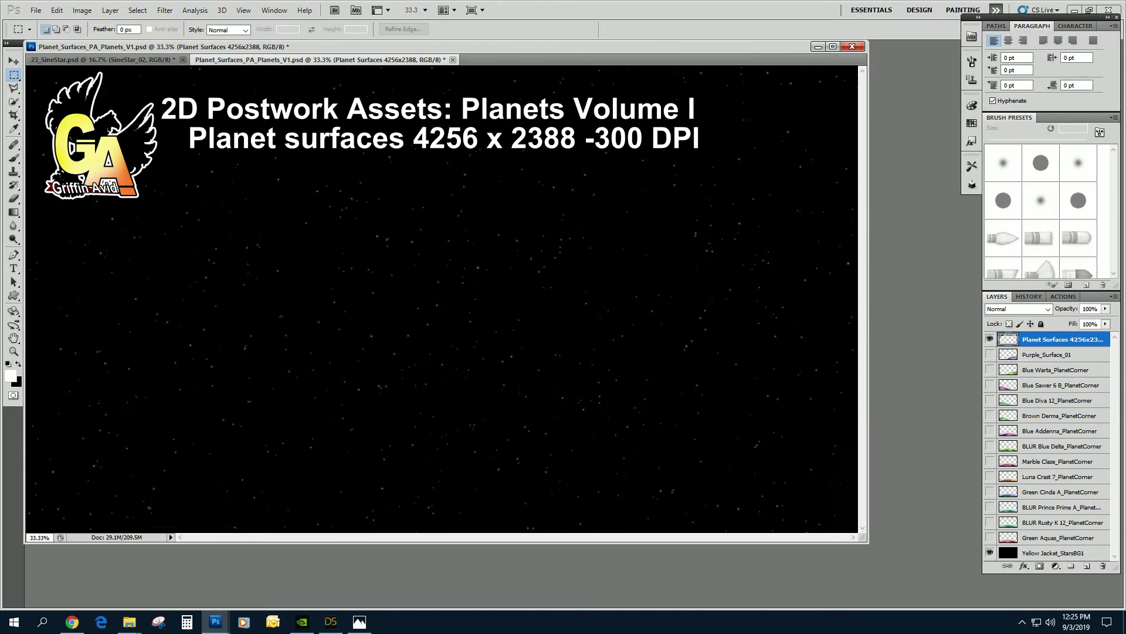
Close the planet surfaces PSD without saving, and switch to the spaceship scene in DAZ Studio with the Photoshop and File Explorer windows minimized
left_click(453, 59)
left_click(565, 238)
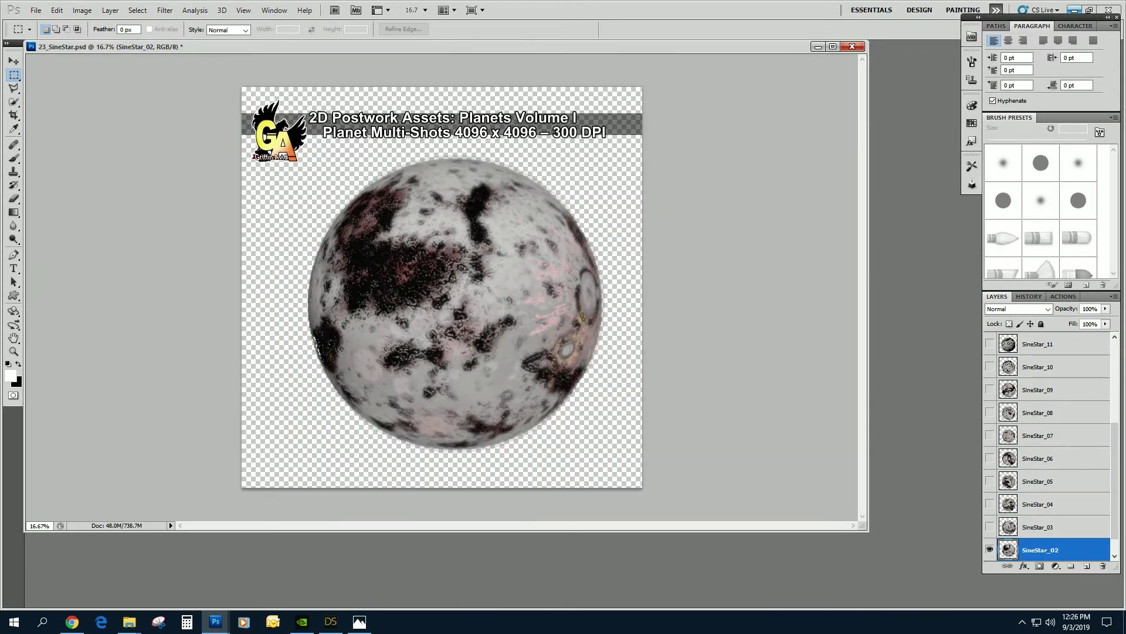
left_click(1073, 10)
left_click(331, 621)
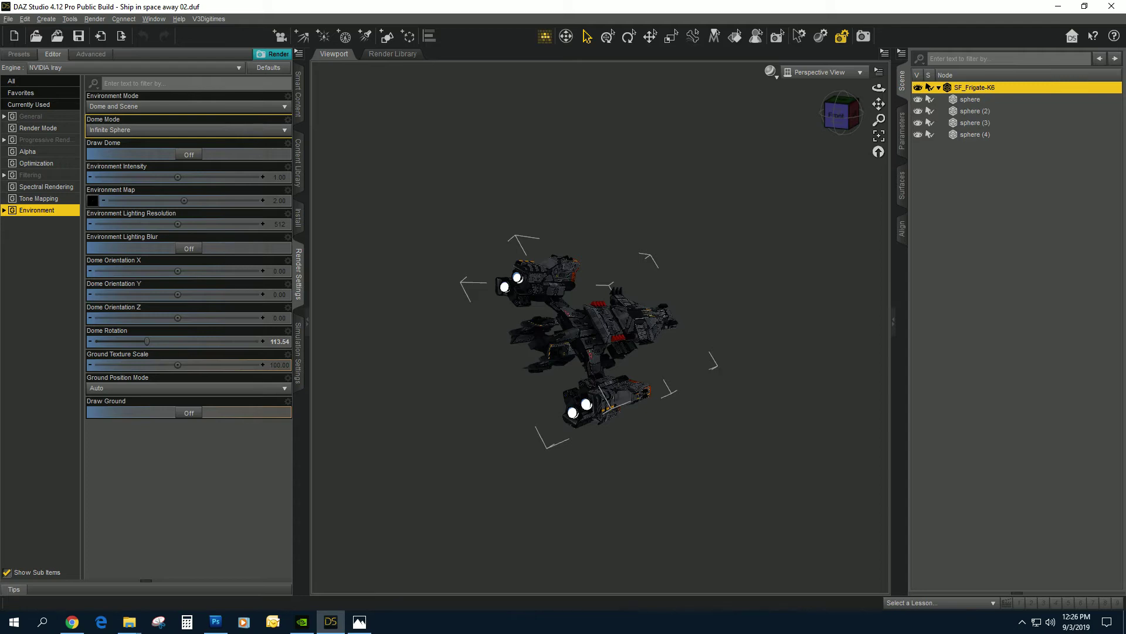
left_click(129, 621)
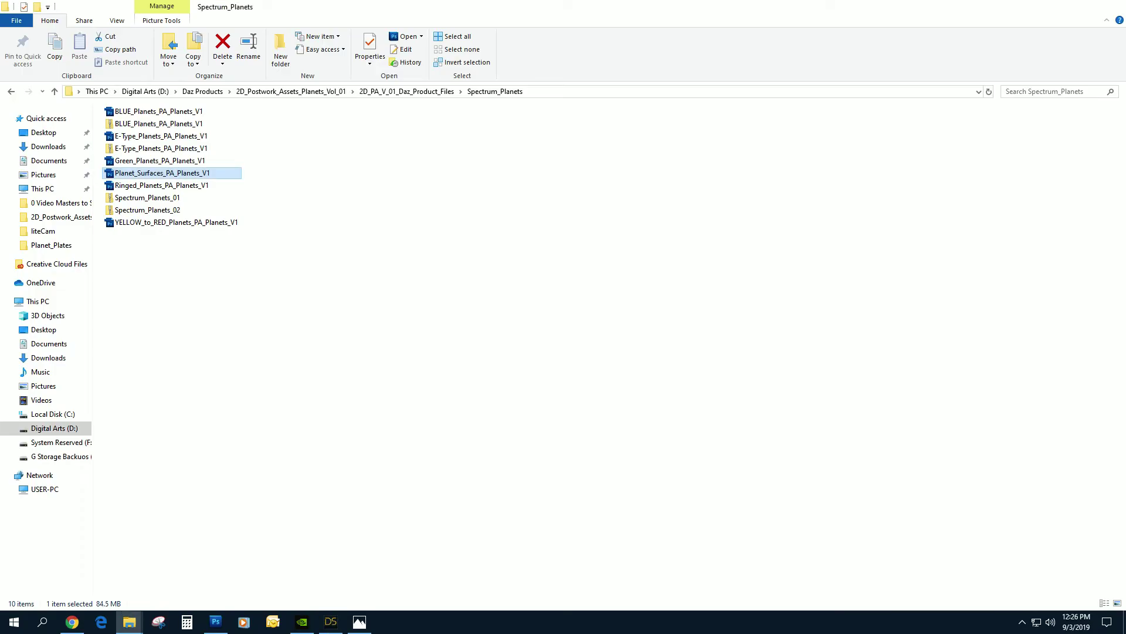
left_click(1058, 6)
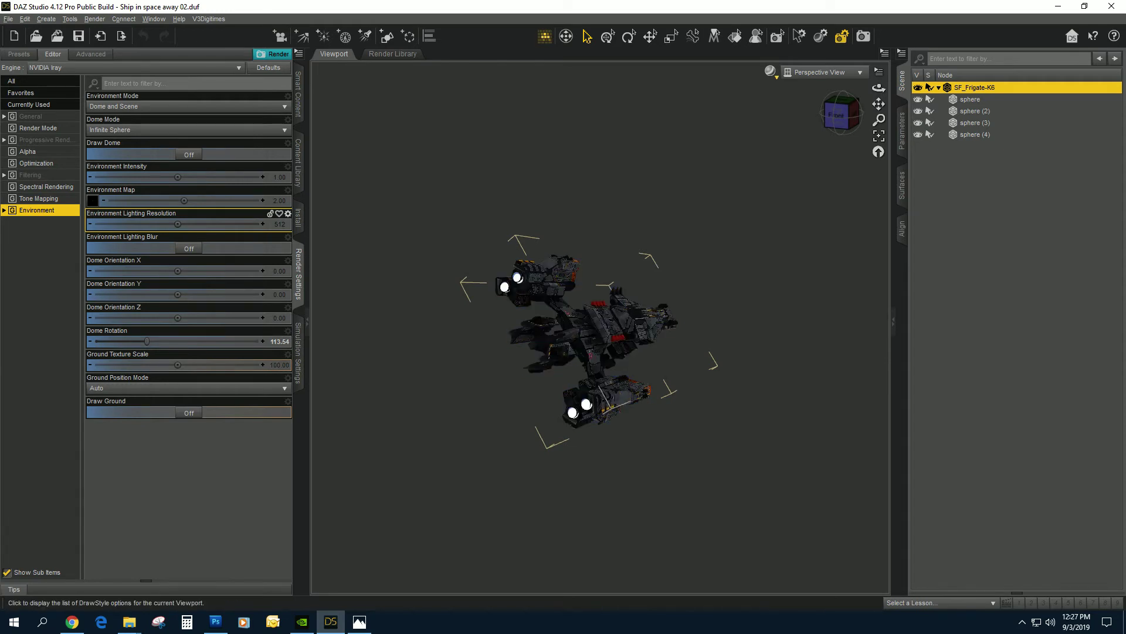
Switch the viewport to the NVIDIA Iray preview and frame the SF_Frigate-K6 ship closer from a different angle
left_click(770, 71)
left_click(761, 207)
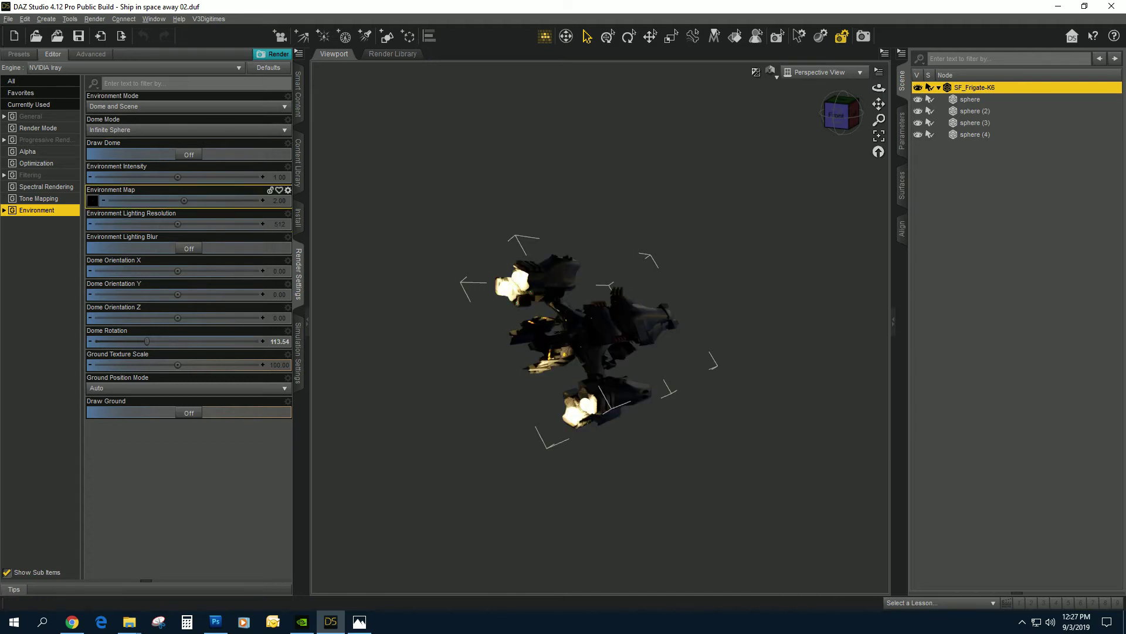
scroll(847, 116, "up", 4)
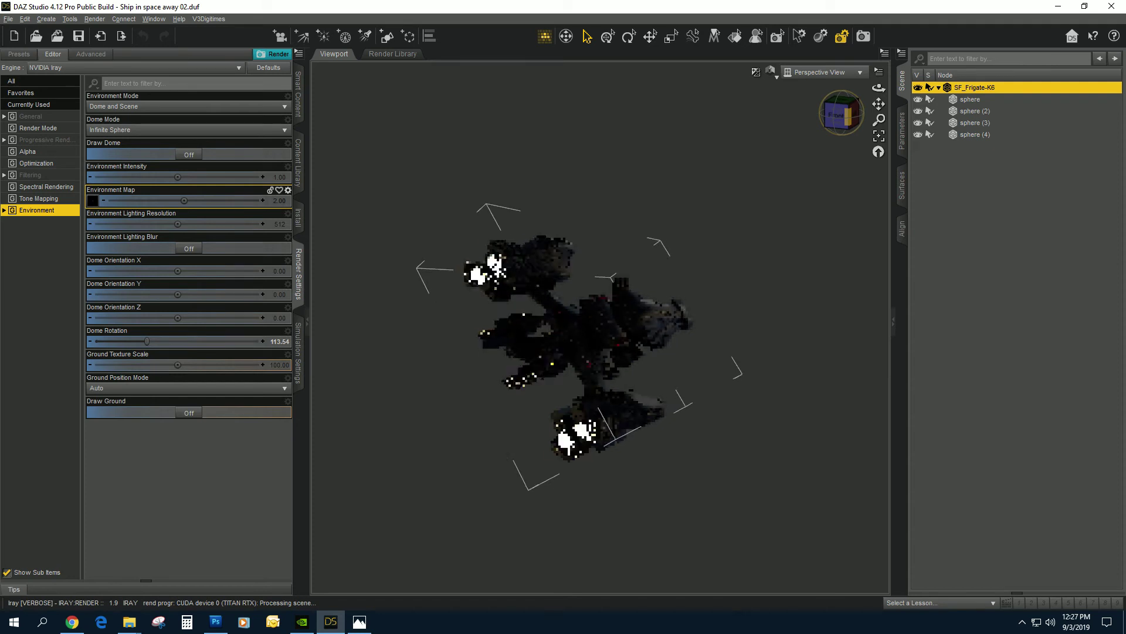
scroll(848, 115, "up", 1)
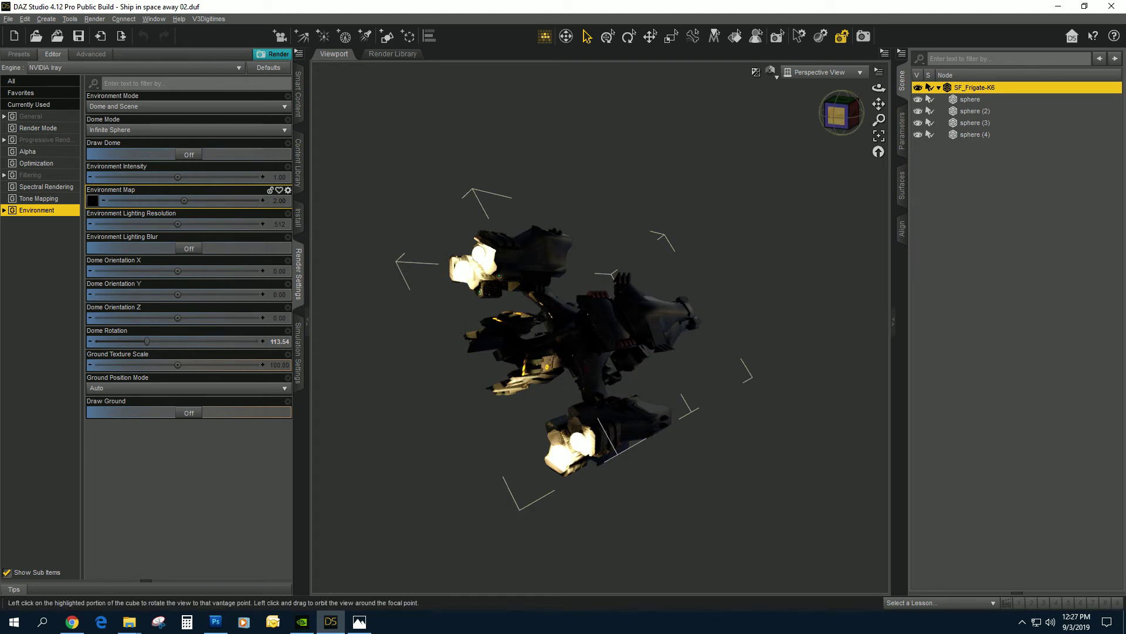
left_click_drag(837, 115, 821, 110)
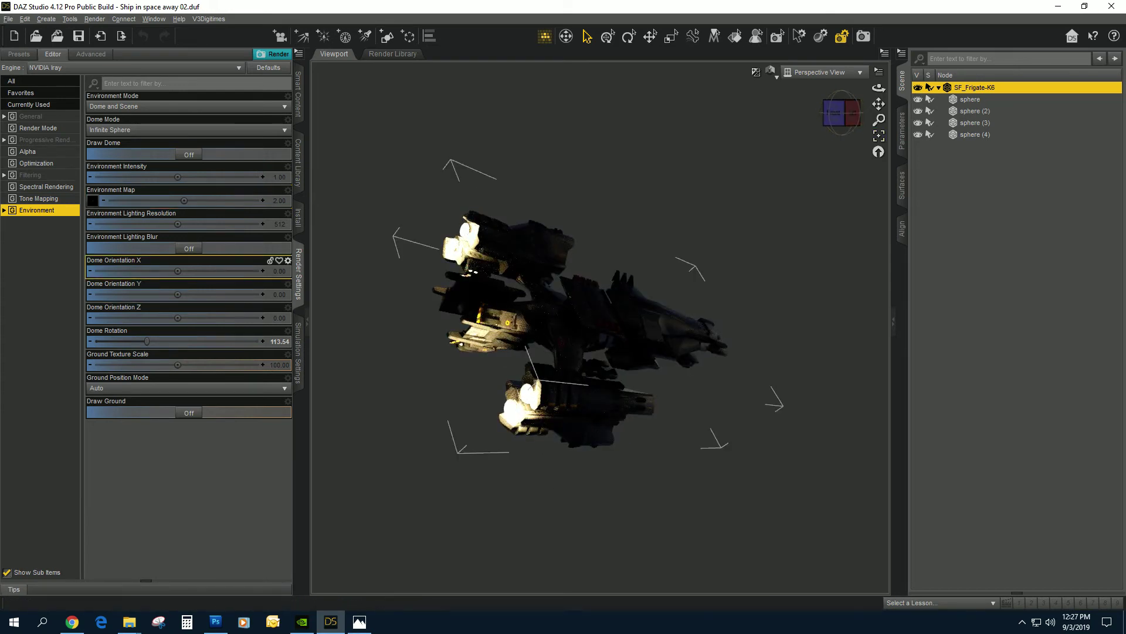
Check the General render settings, return to the Environment settings, and adjust the viewing angle on the ship
left_click(31, 116)
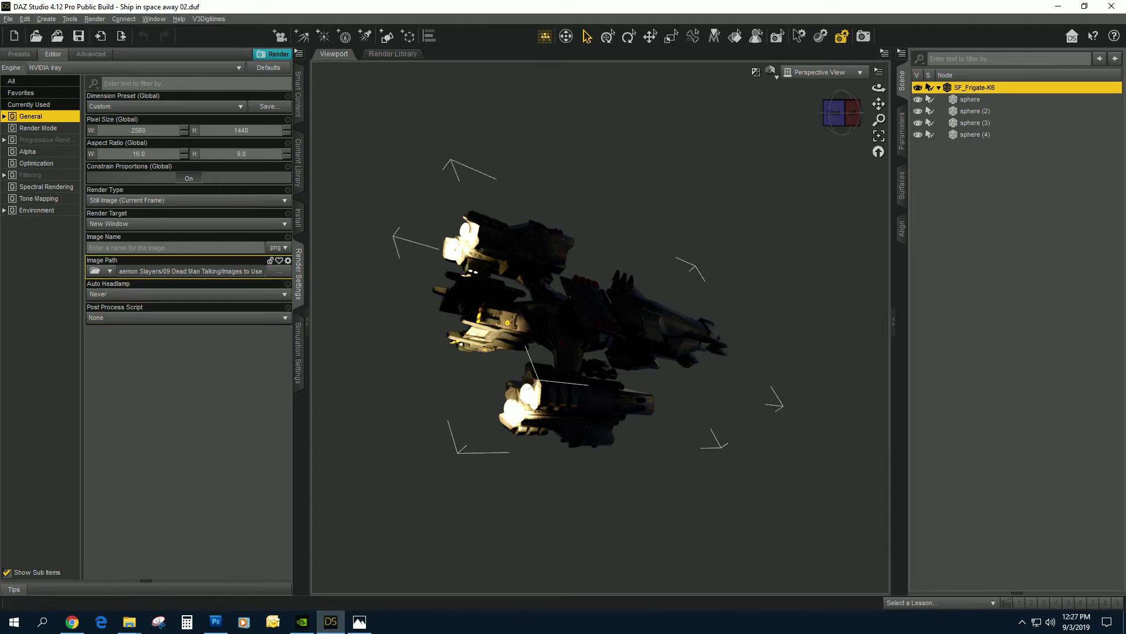
left_click(37, 210)
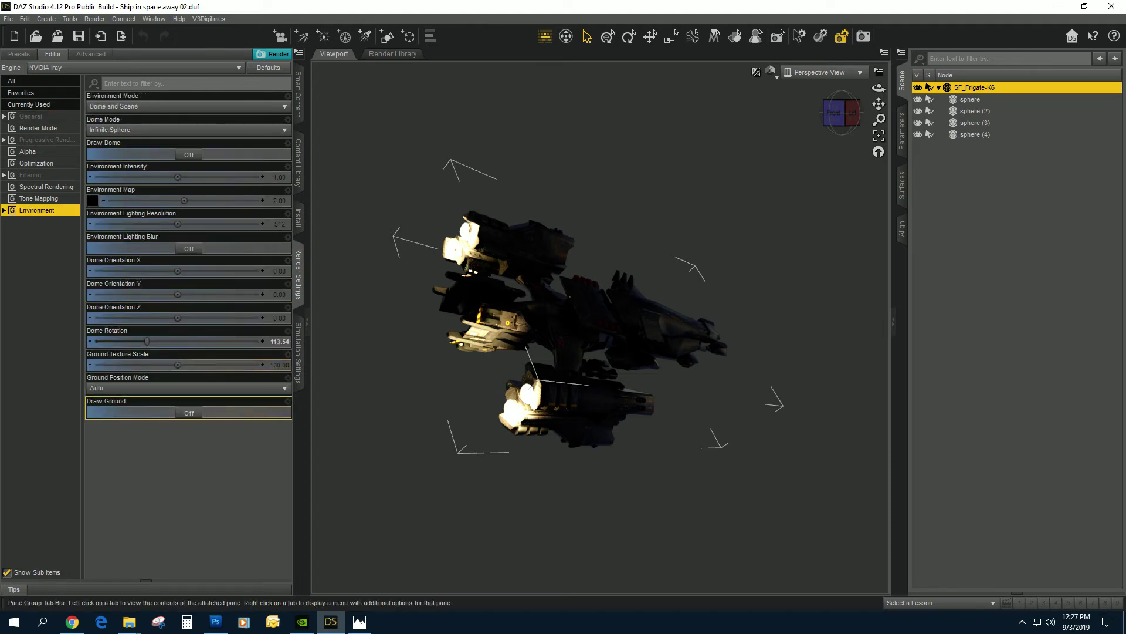
mouse_move(833, 124)
left_mouse_down()
mouse_move(871, 132)
mouse_move(834, 115)
left_mouse_up()
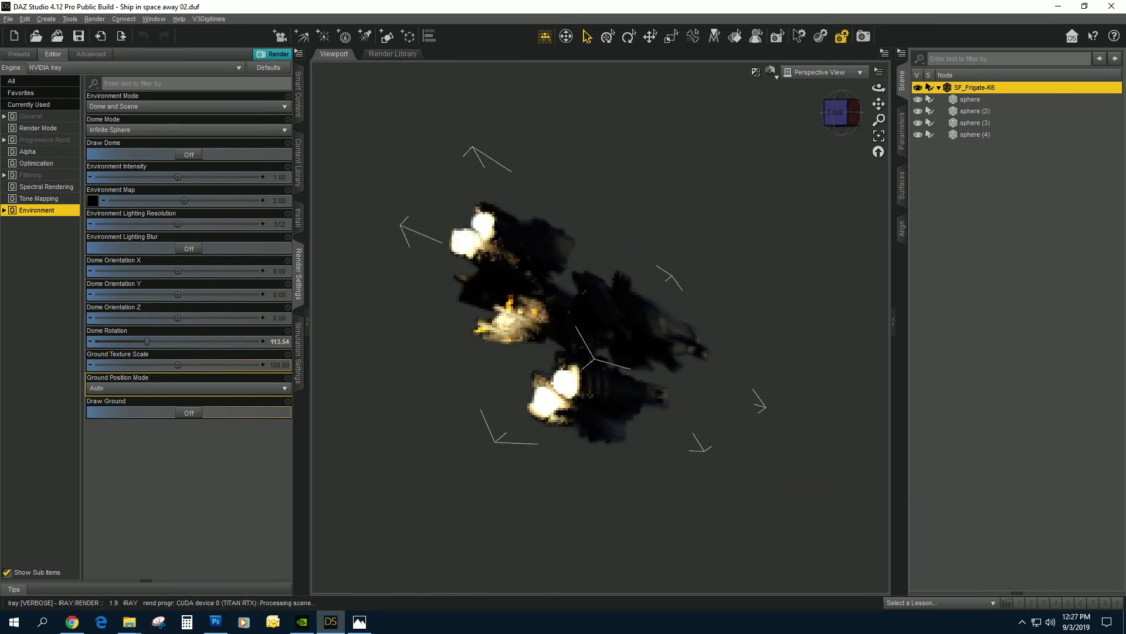
Turn on Draw Dome in the Environment render settings, and switch the viewport from the Iray preview back to the textured display
left_click(189, 154)
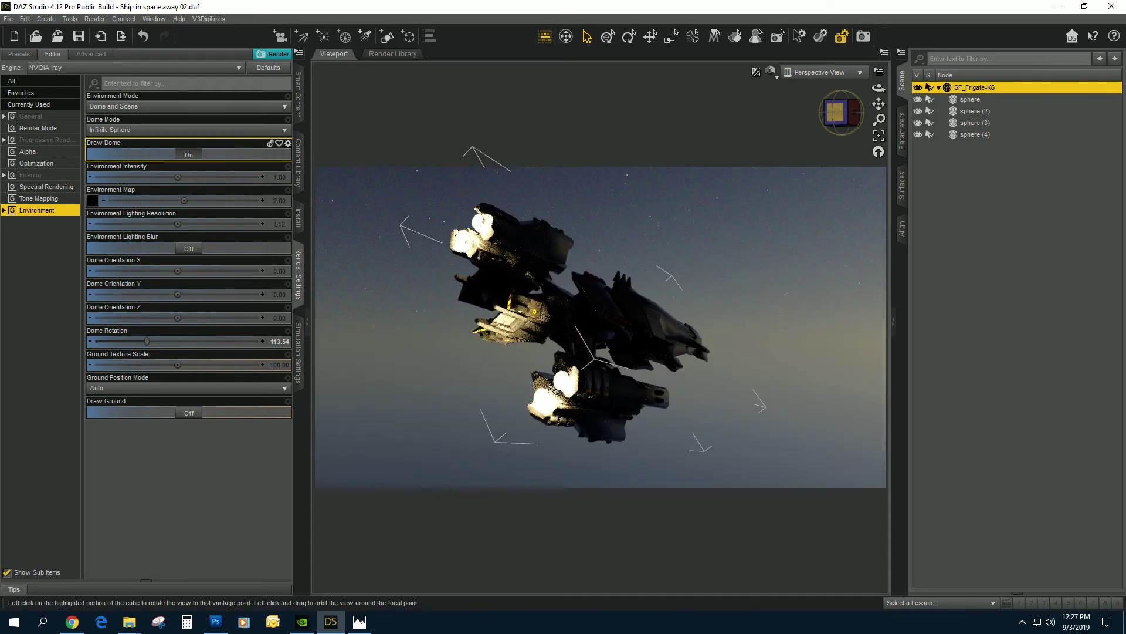
mouse_move(835, 112)
left_mouse_down()
mouse_move(759, 112)
mouse_move(757, 101)
mouse_move(838, 104)
left_mouse_up()
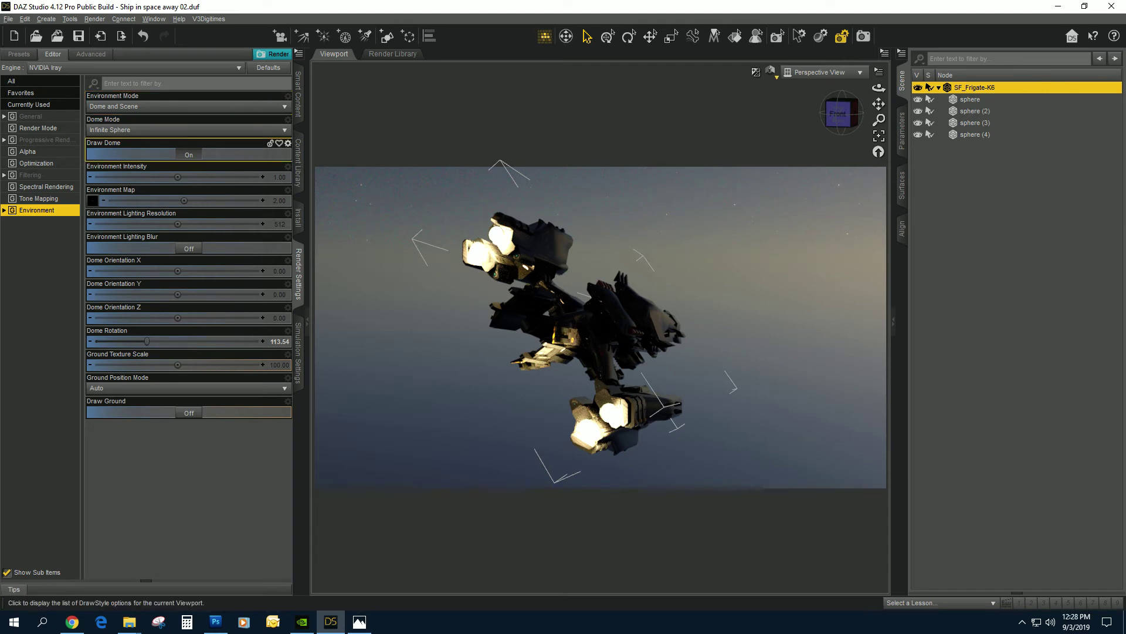
left_click(771, 71)
left_click(763, 184)
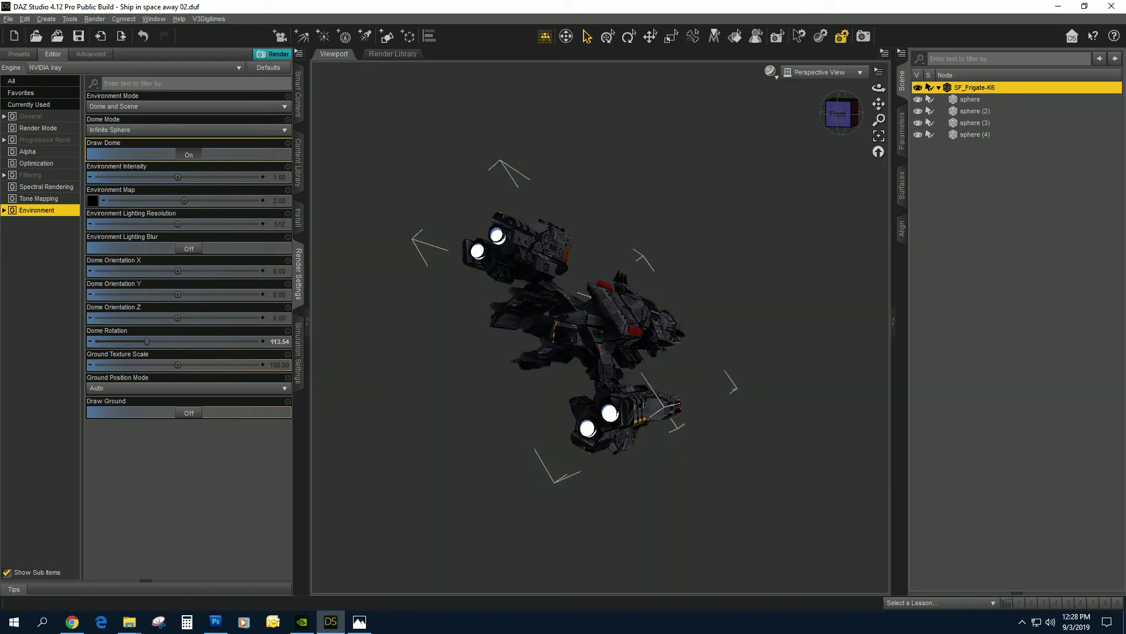
Switch to Photoshop, close 23_SineStar.psd without saving, and move the product files folder window out of the way
left_click(215, 621)
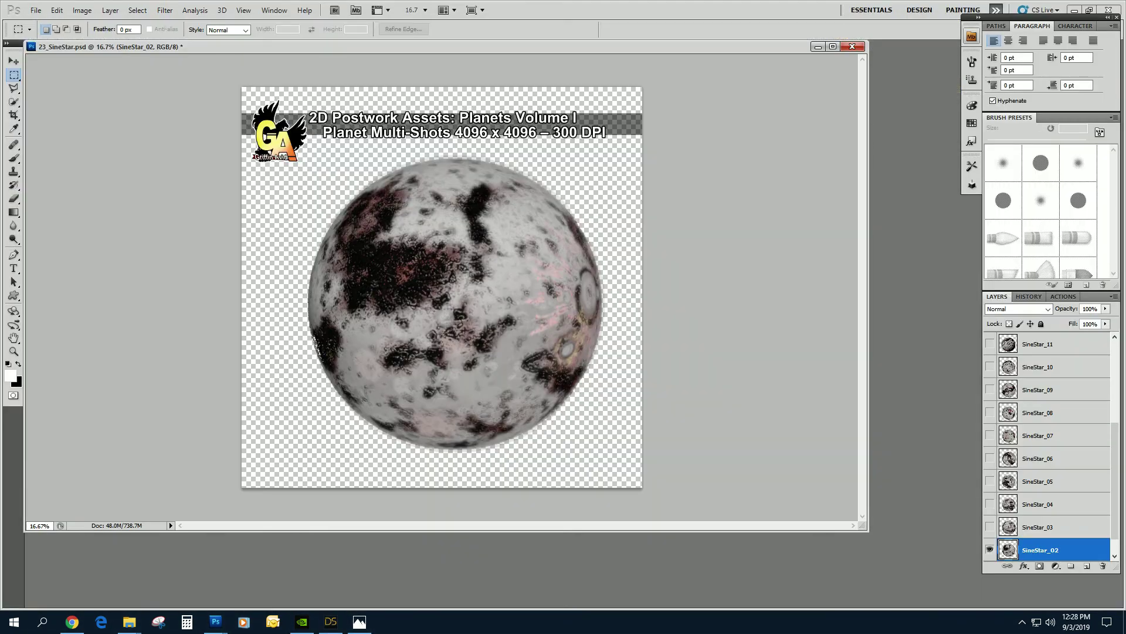
left_click(853, 46)
left_click(565, 232)
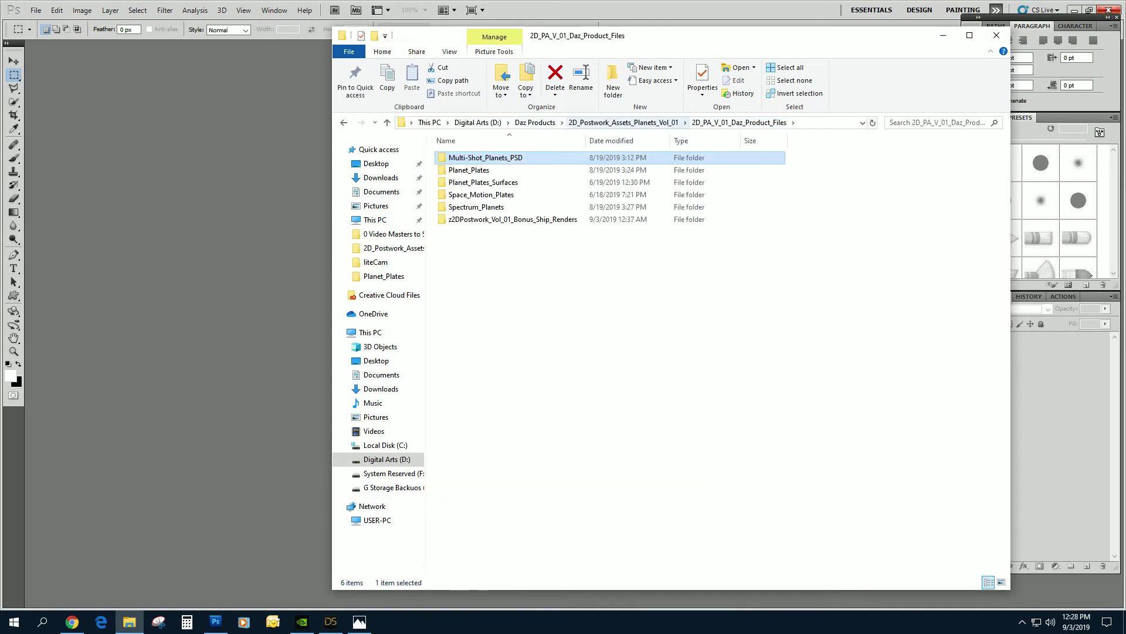
left_click_drag(645, 35, 1125, 53)
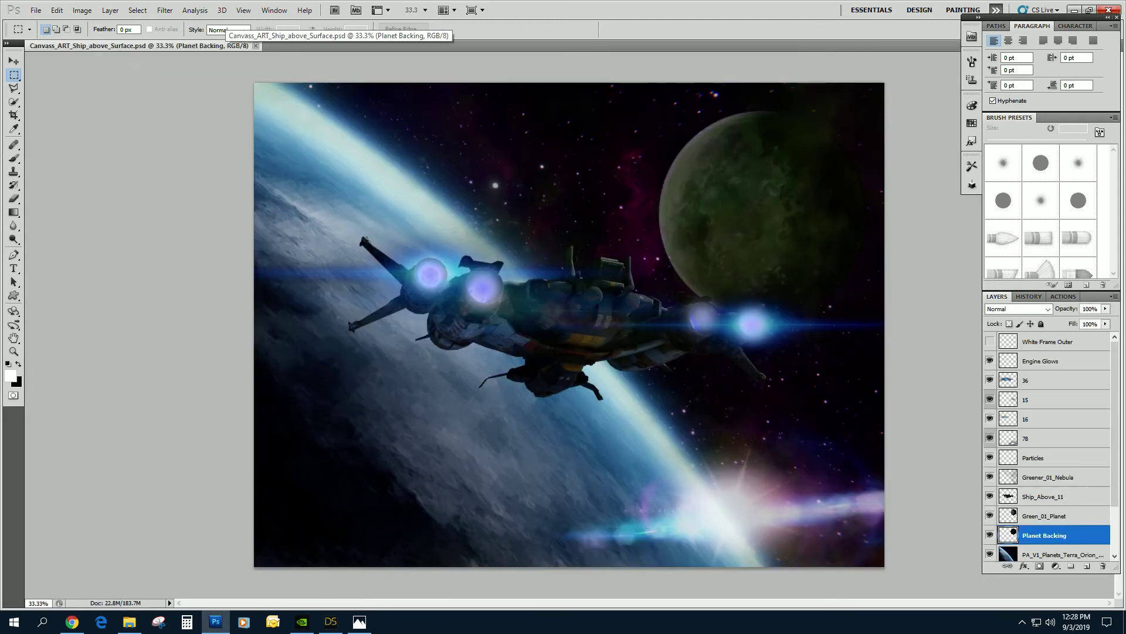
Hide all layers above the Terra Orion Orbit04 plate in Canvass_ART_Ship_above_Surface.psd, and show Planet Backing and Green_01_Planet again
left_click_drag(990, 361, 990, 535)
left_click(1062, 554)
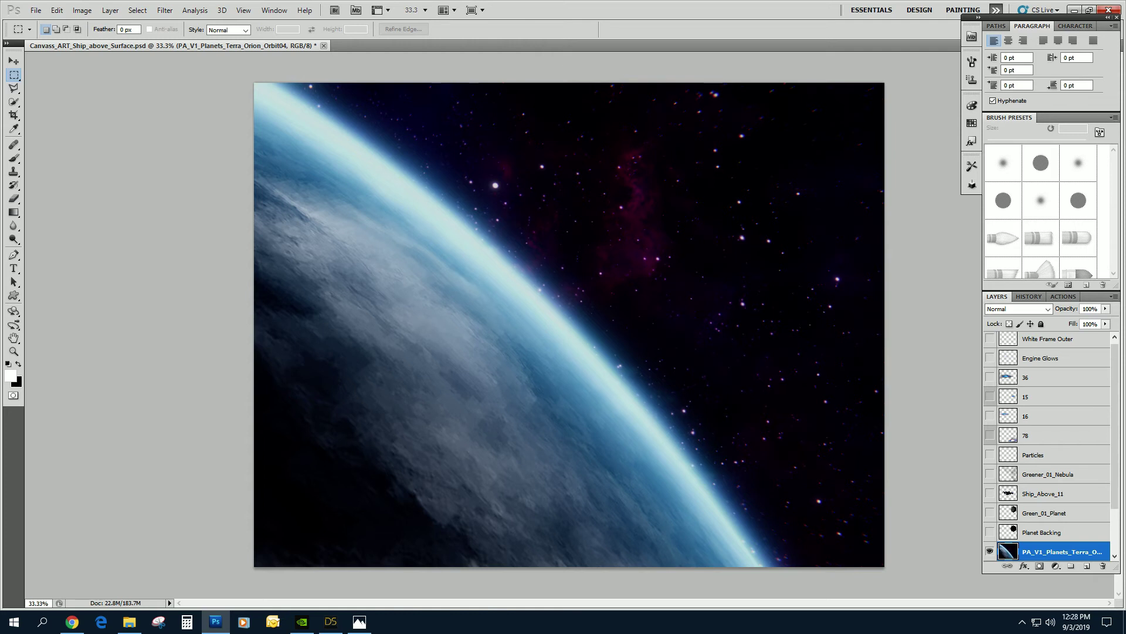
left_click(990, 532)
left_click(990, 513)
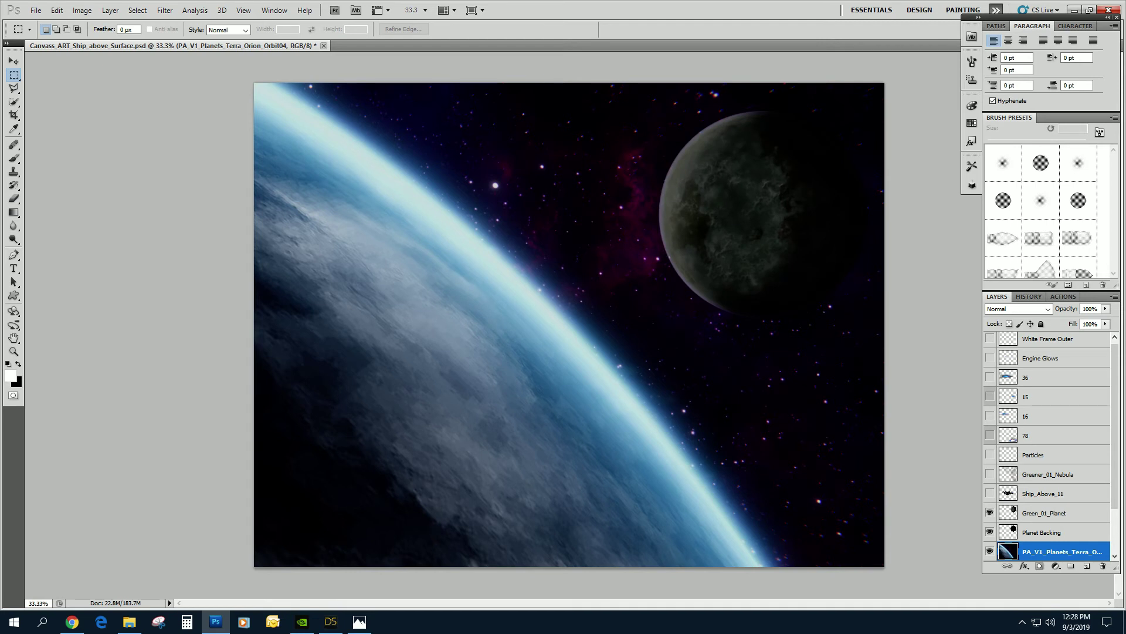
Show the Ship_Above_11, Greener_01_Nebula, Particles and 78 layers one after another
left_click(990, 493)
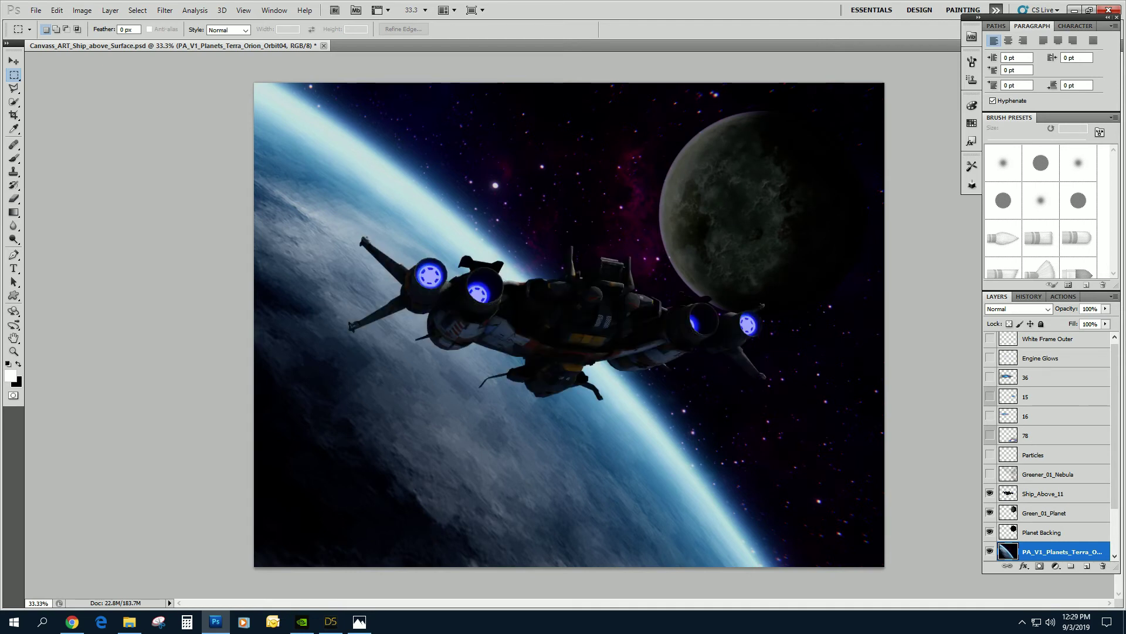
left_click(990, 475)
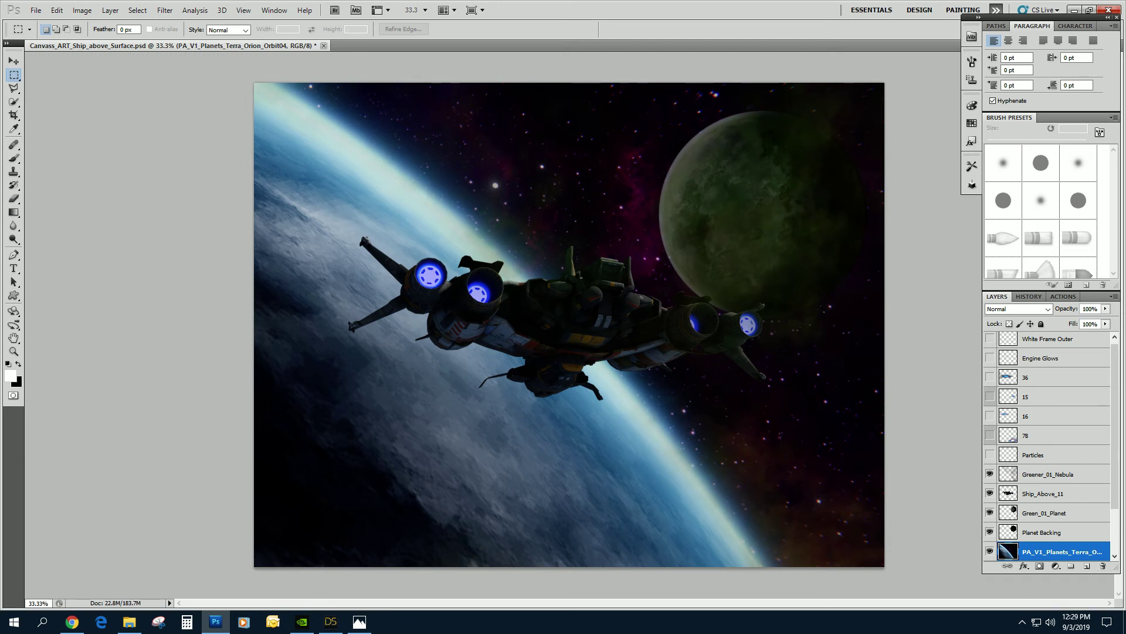
left_click(991, 455)
left_click(990, 436)
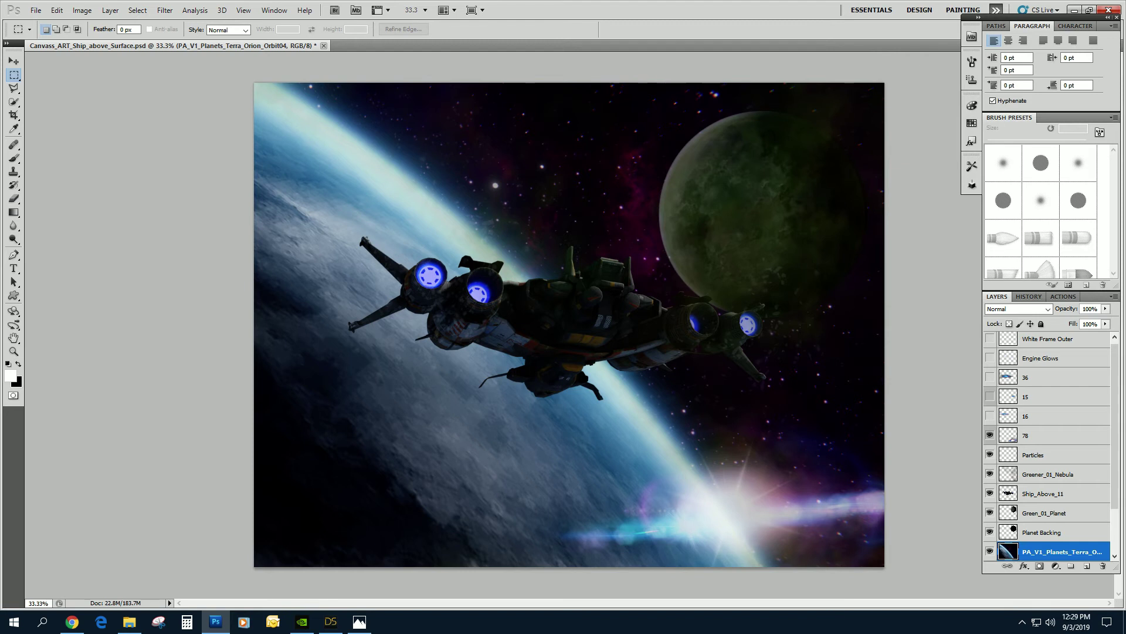
Show the flare layers 16, 15 and 36 and the Engine Glows layer to complete the composite
left_click(990, 416)
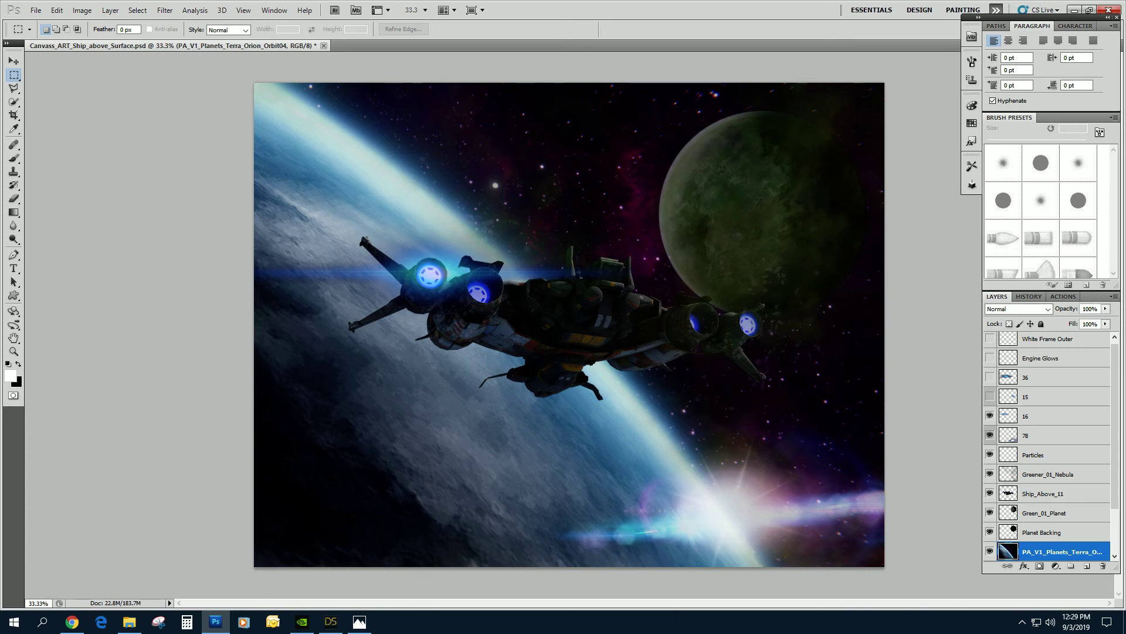
left_click(990, 397)
left_click(991, 378)
left_click(991, 357)
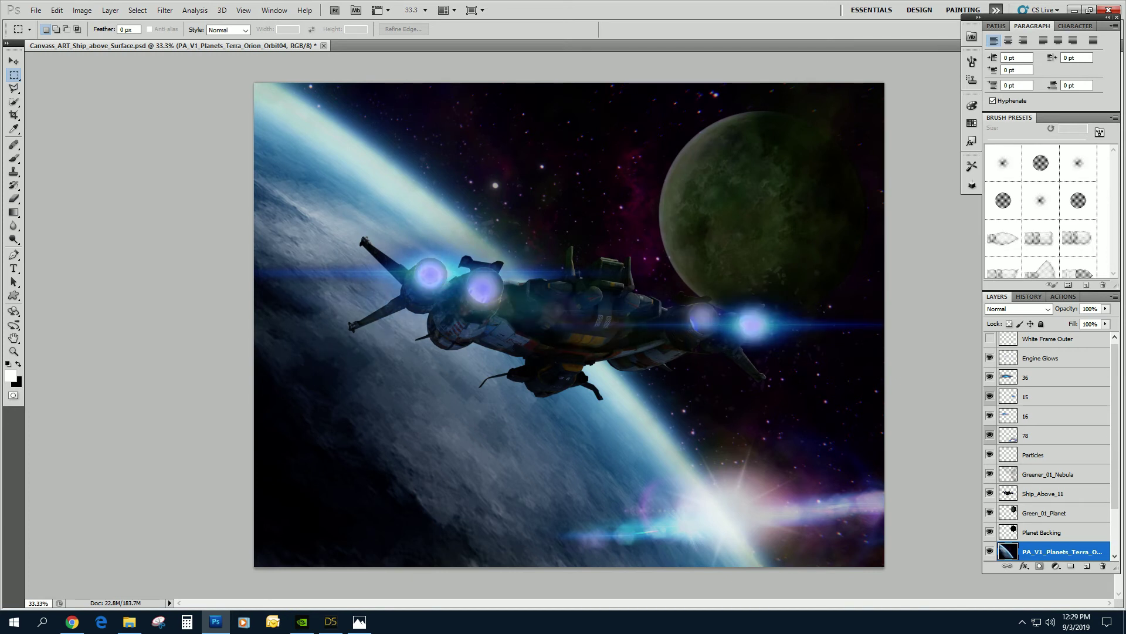
scroll(1047, 446, "up", 1)
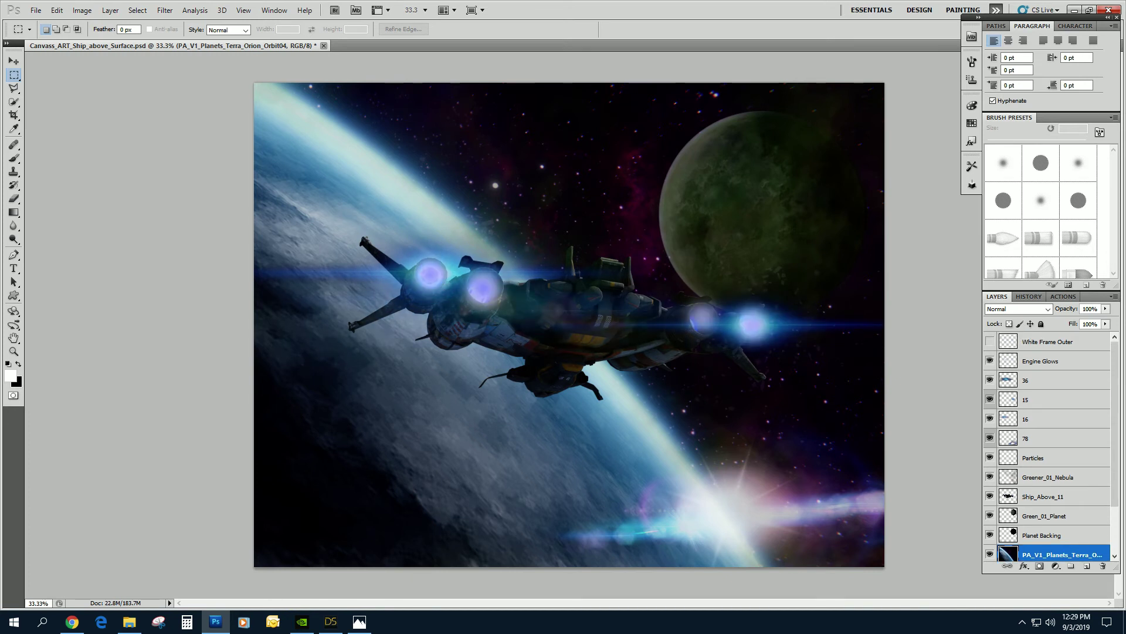
Close Canvass_ART_Ship_above_Surface.psd without saving, and in Canvass_ART_StarShip Away.psd hide all layers above the SMP_PA_Planets_V1_Rustein_Brae_Far_Point background
left_click(323, 45)
left_click(565, 239)
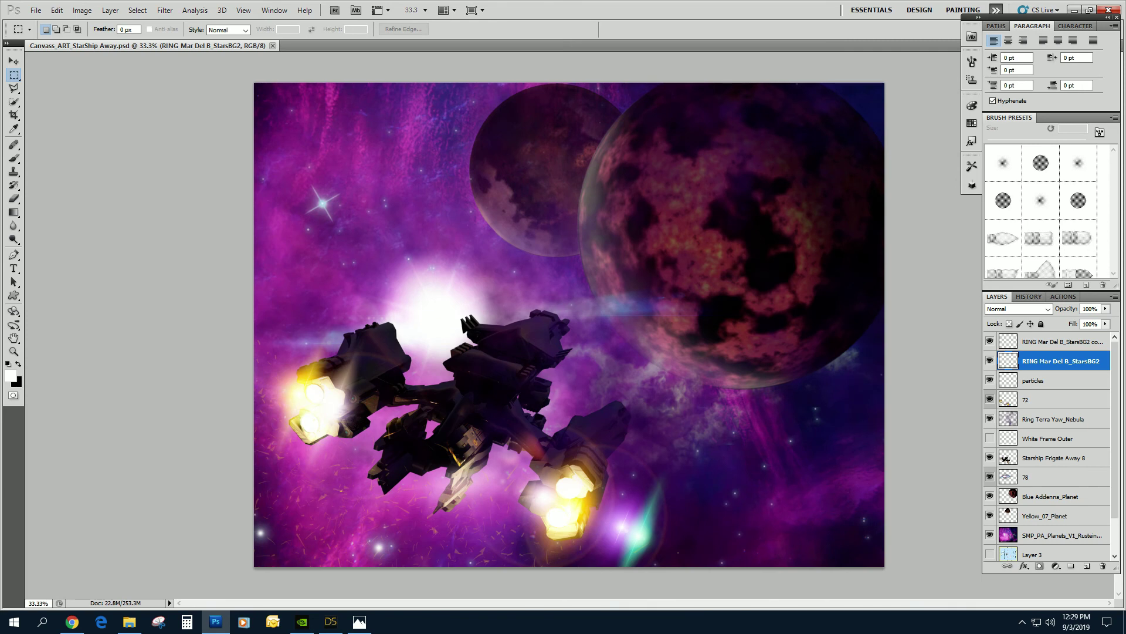
left_click_drag(990, 340, 991, 515)
scroll(1048, 446, "down", 3)
left_click(1062, 493)
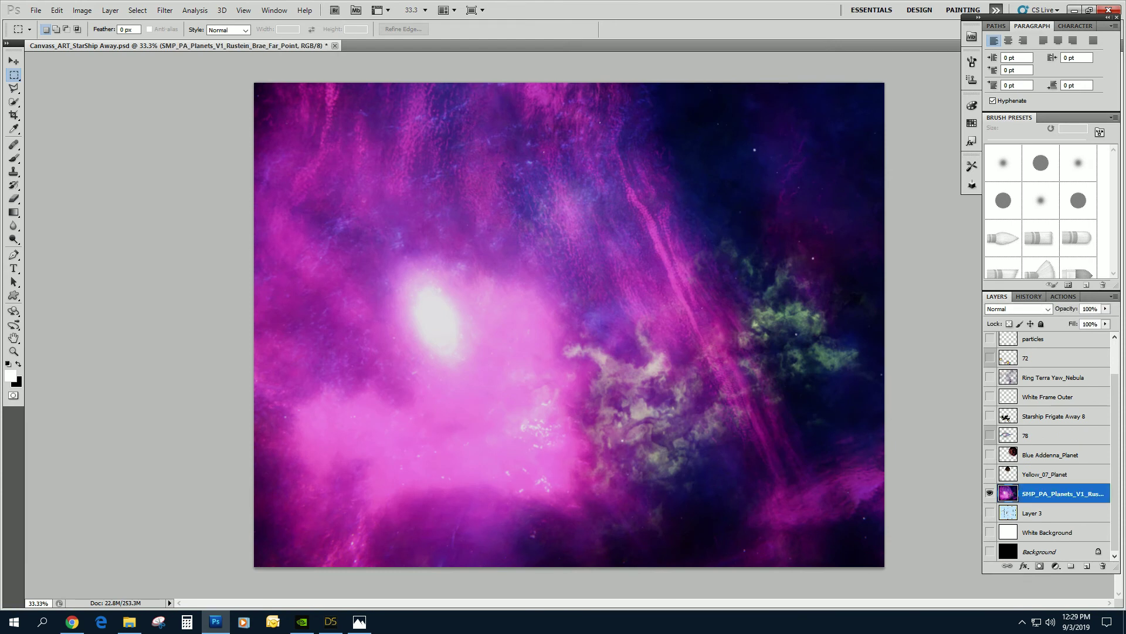
Show the Yellow_07_Planet and Blue Addenna_Planet layers over the background, selecting each one
left_click(990, 474)
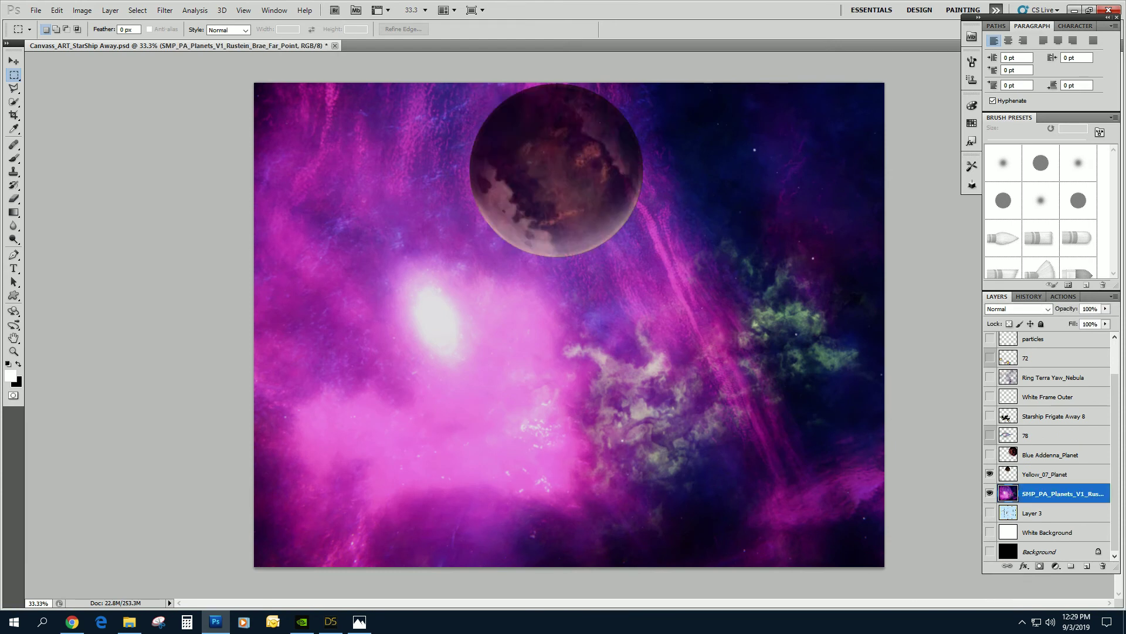
left_click(1056, 474)
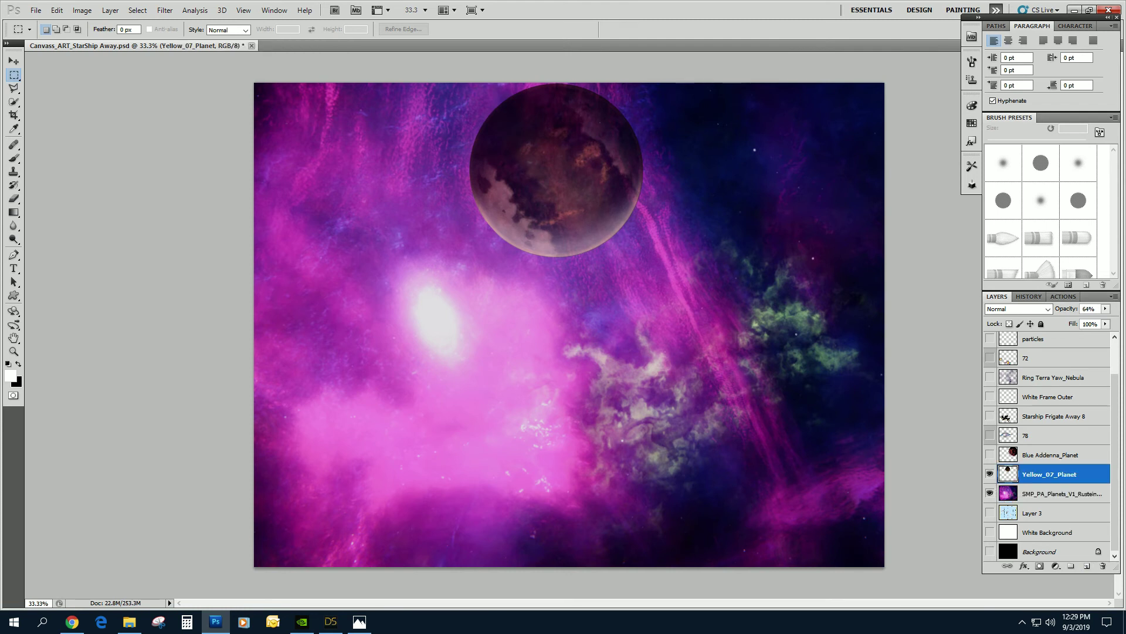
left_click(991, 455)
left_click(1049, 455)
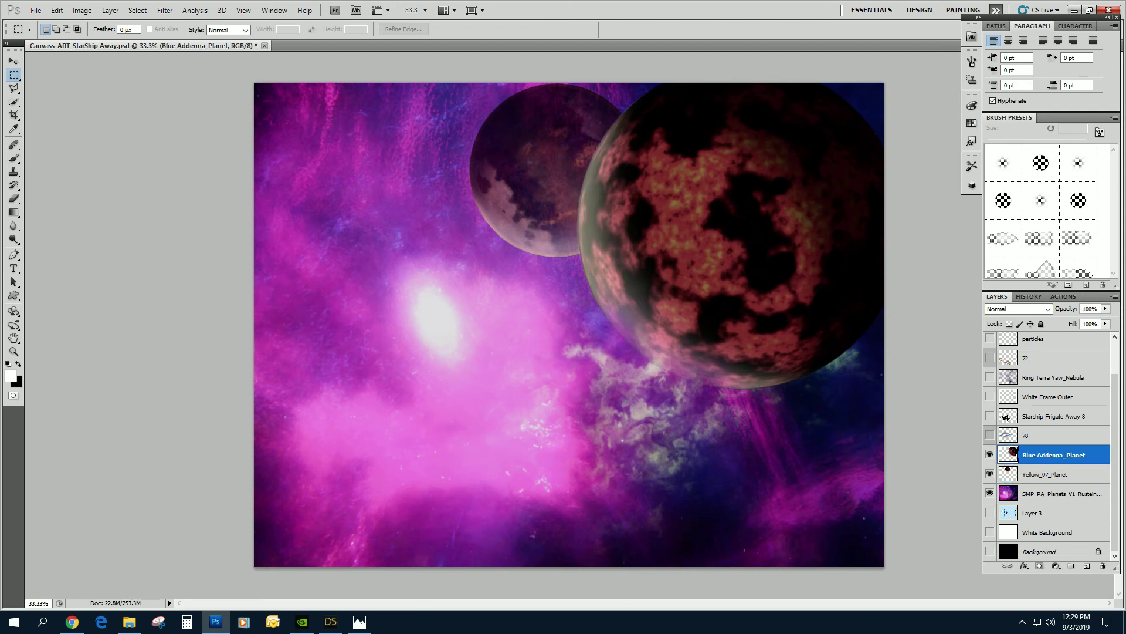
Show flare layer 78 and the Starship Frigate Away 8 layer, and select the ship layer
left_click(990, 436)
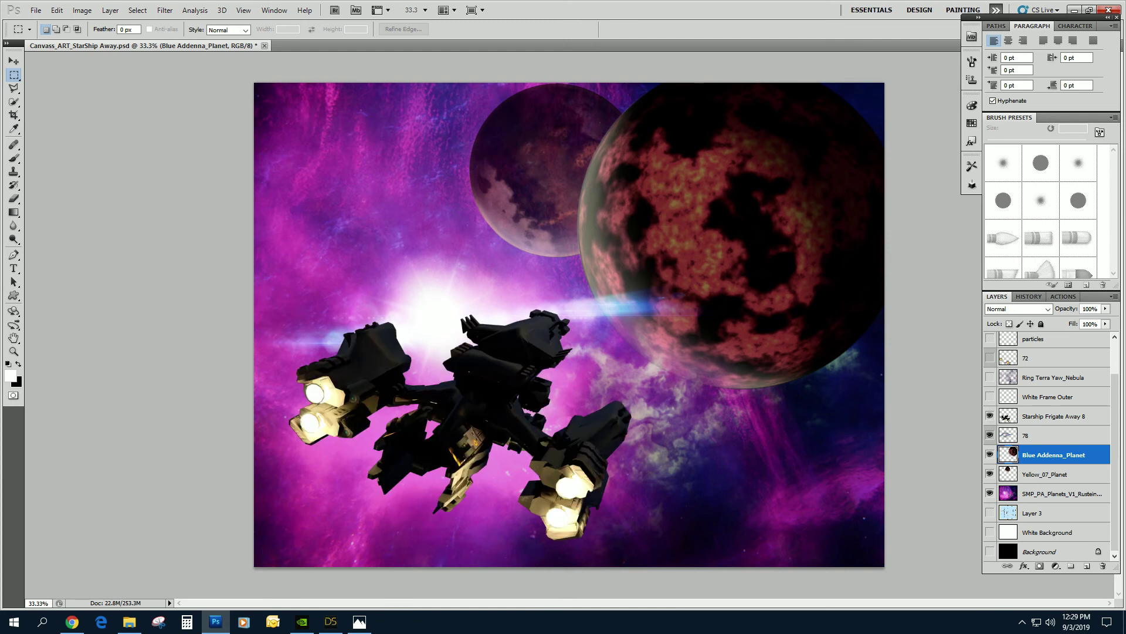
left_click(991, 416)
left_click(1049, 416)
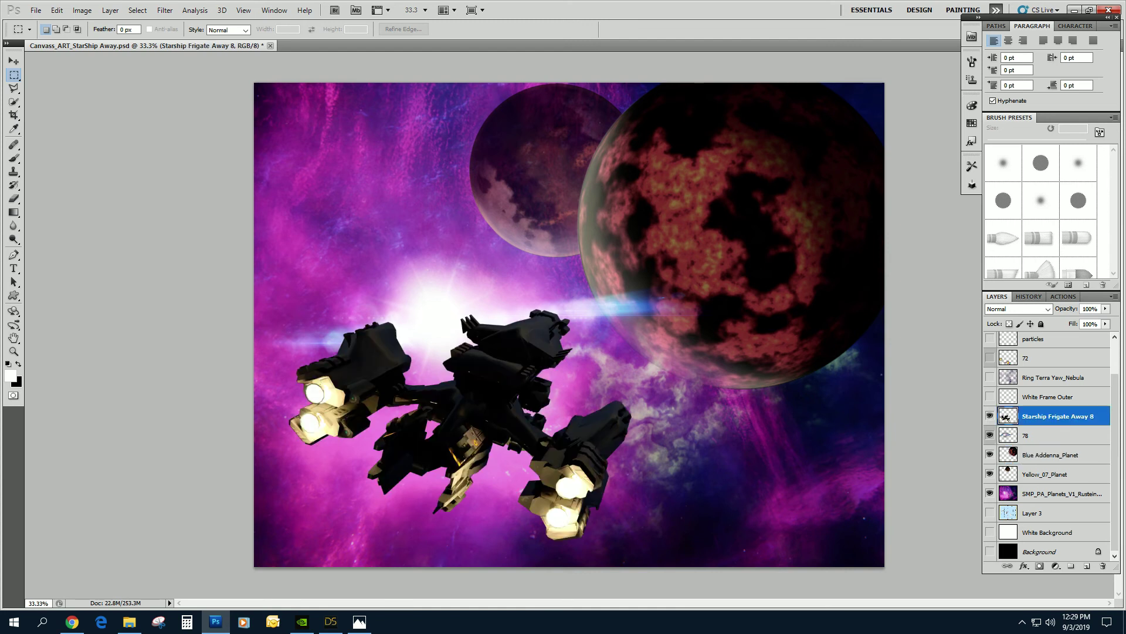
Show the Ring Terra Yaw_Nebula layer and the engine flare layer 72, selecting each one
left_click(990, 377)
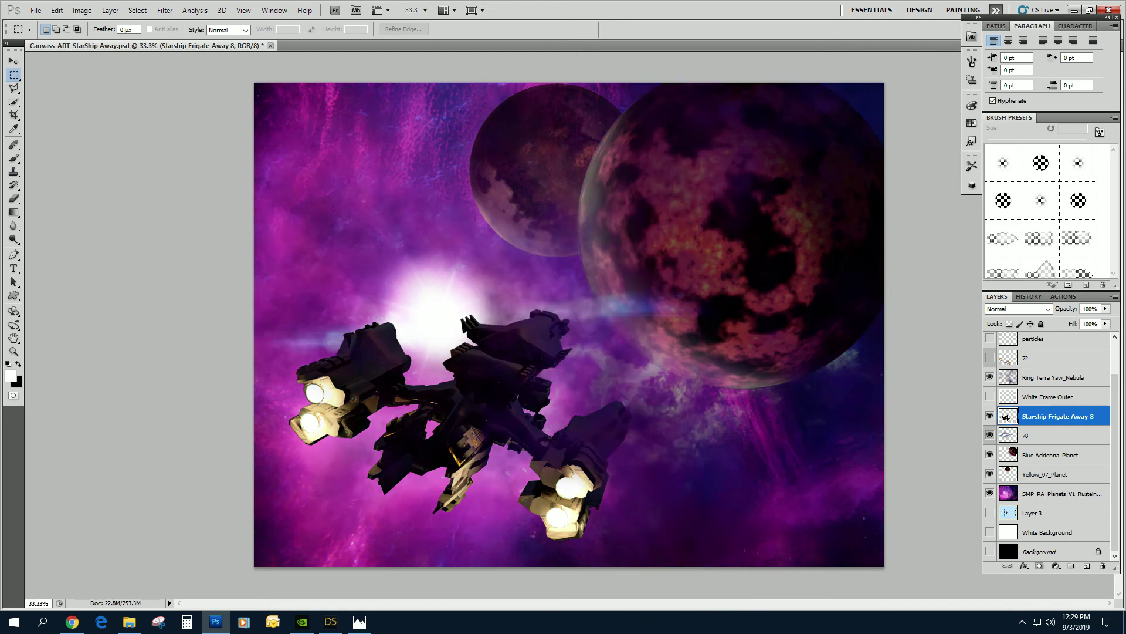
left_click(1049, 377)
left_click(1049, 358)
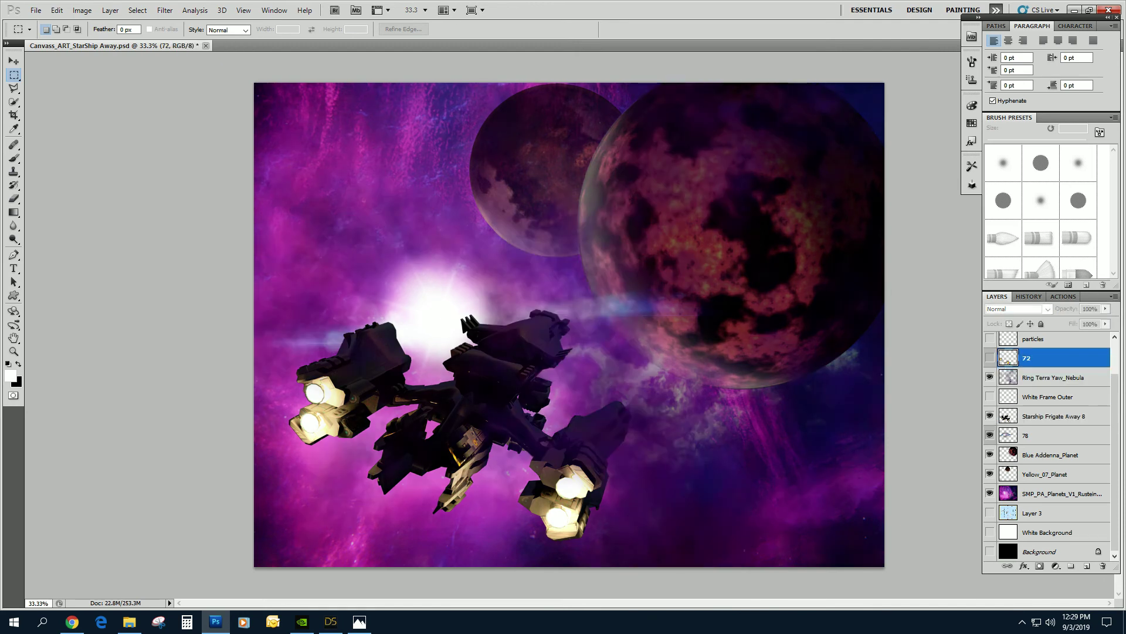
left_click(991, 357)
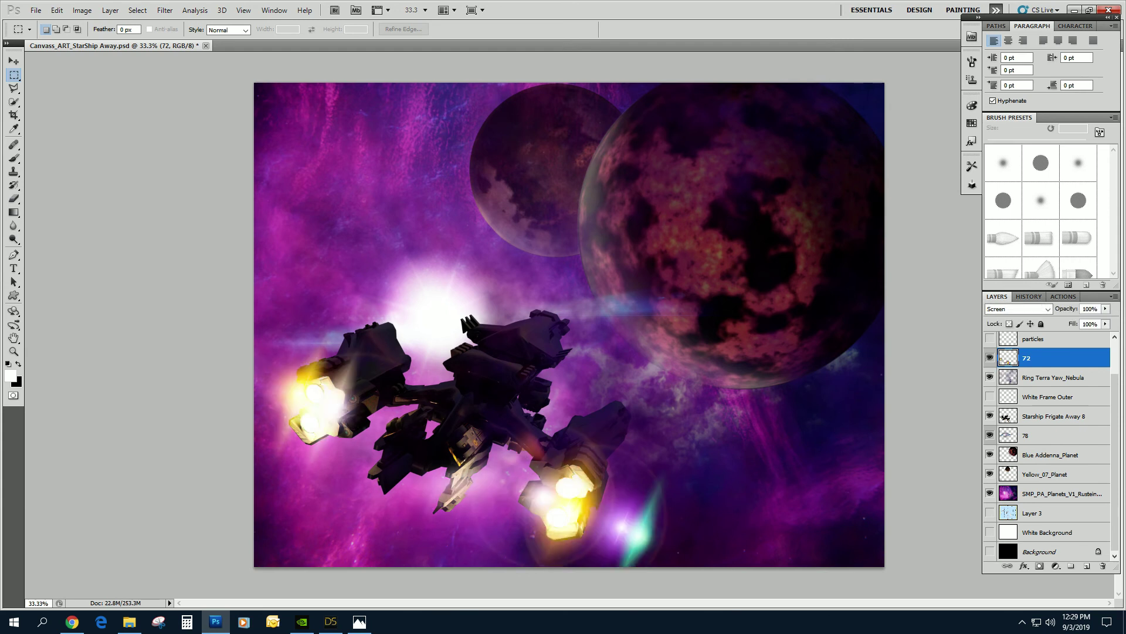
Show the particles layer, the RING Mar Del B_StarsBG2 layer and its copy to complete the starship composite
scroll(1047, 446, "up", 2)
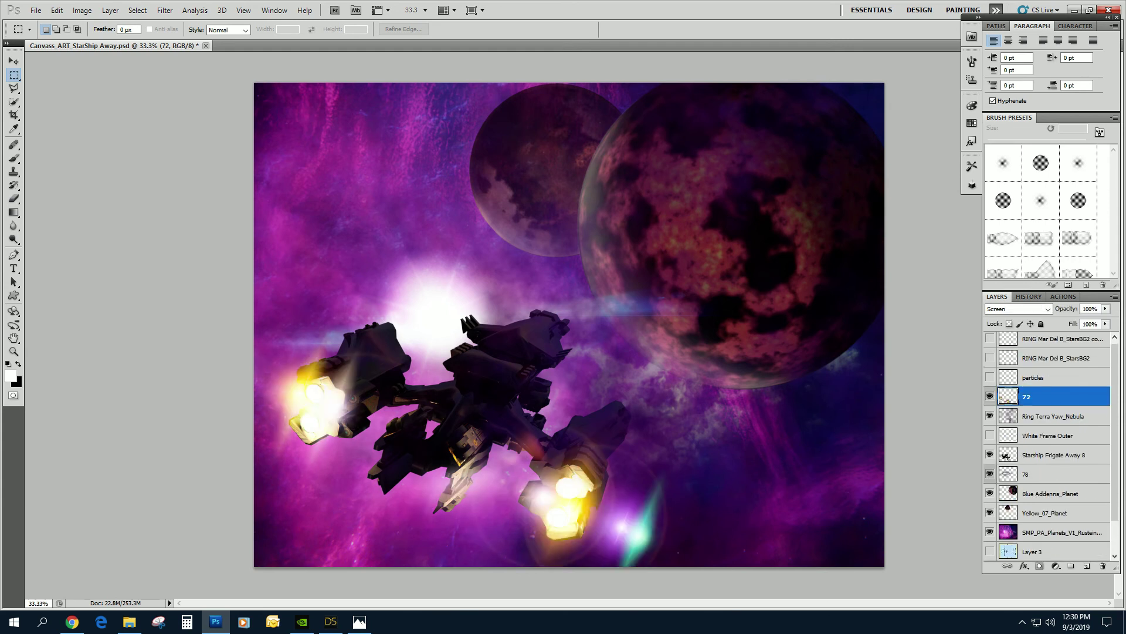
left_click(990, 381)
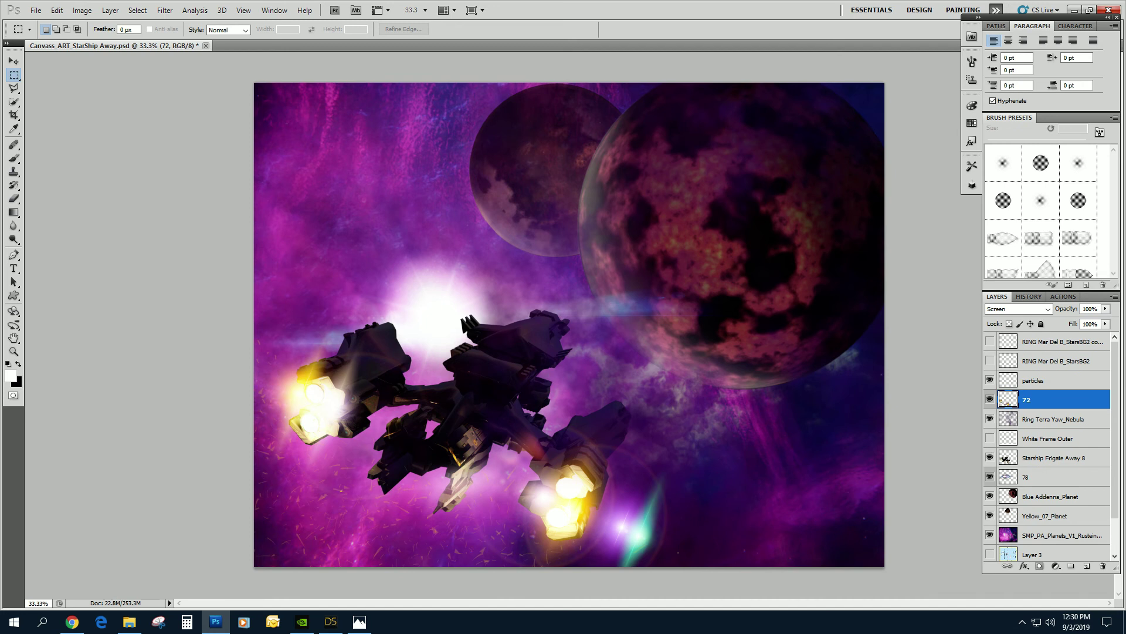
left_click(990, 360)
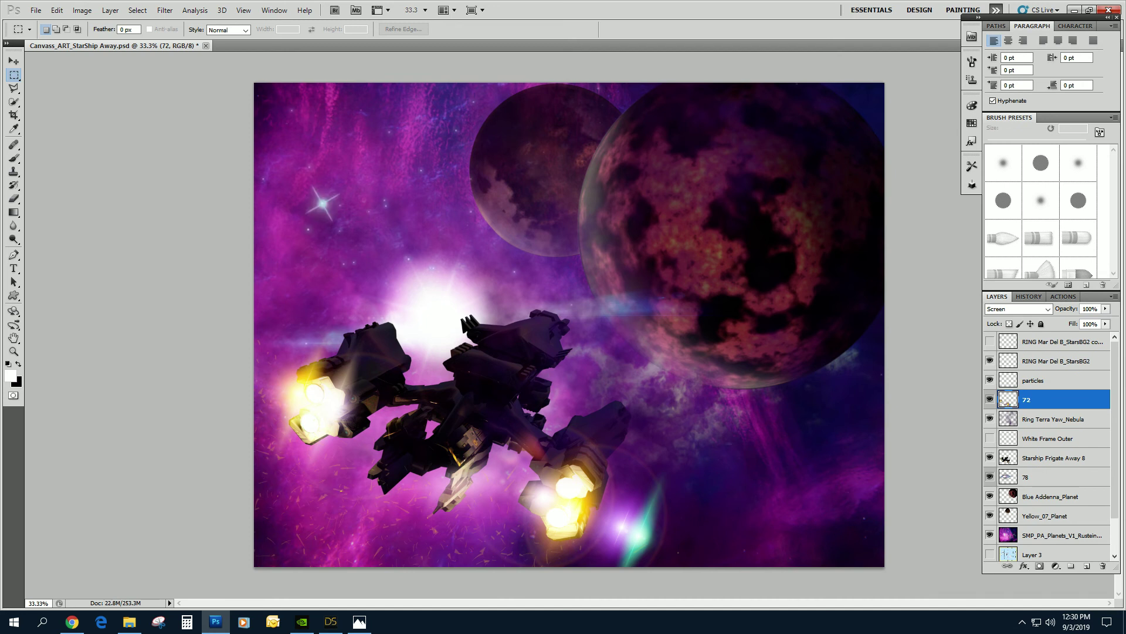
left_click(991, 342)
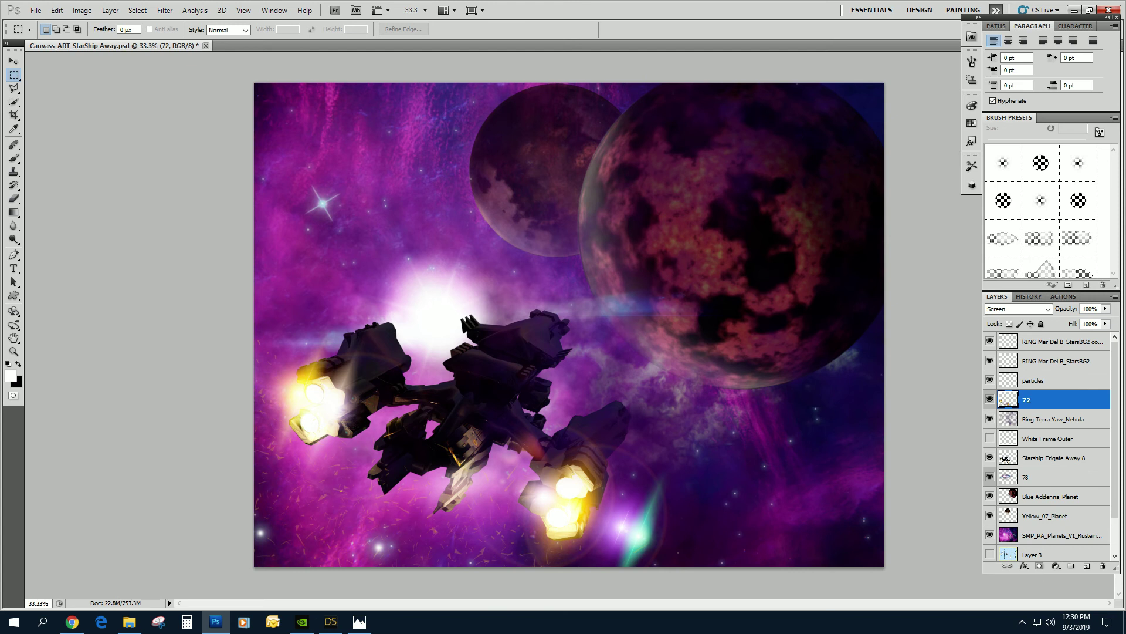
Review the layer stack of the starship composite, and switch to the PROMO_ART_Window_version_02.png image in Photos
scroll(1047, 445, "down", 2)
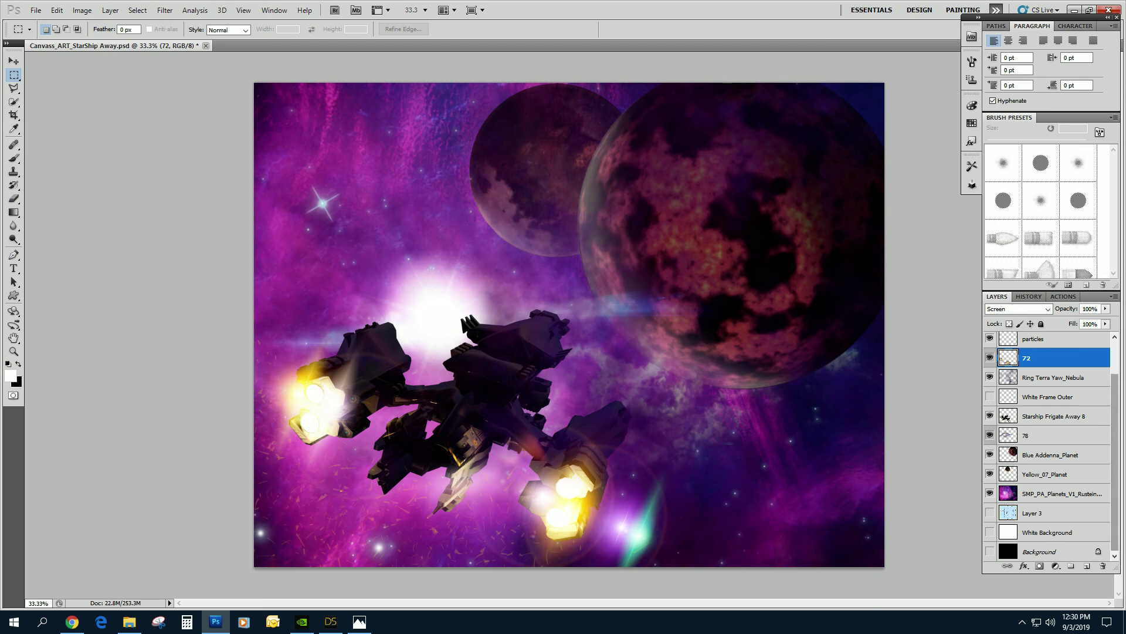
scroll(1047, 446, "up", 2)
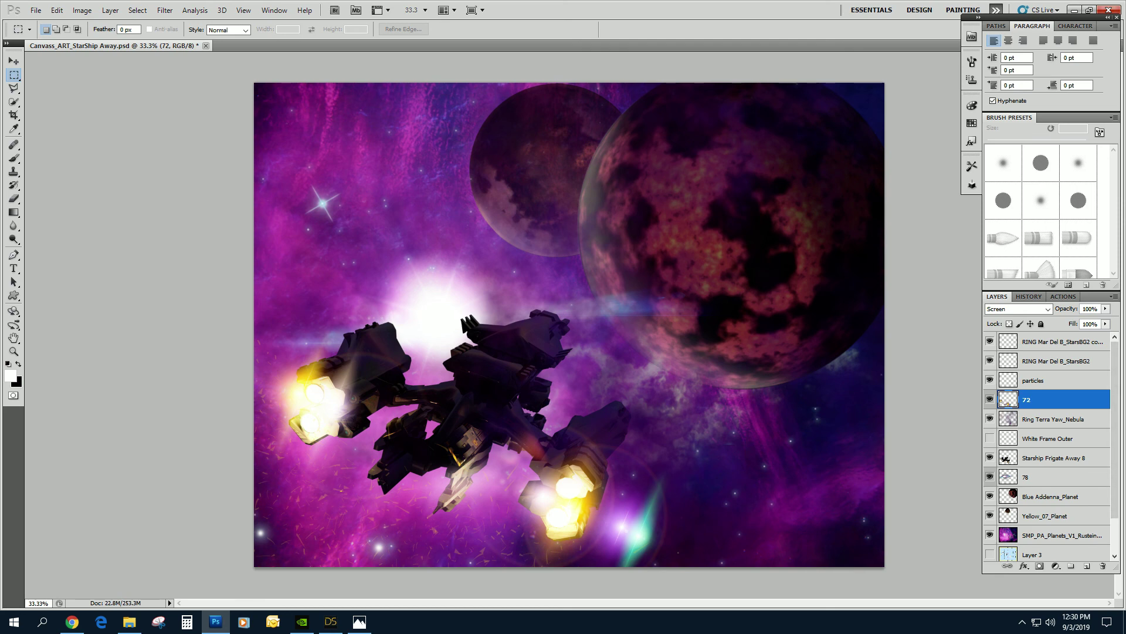
key("alt+Tab")
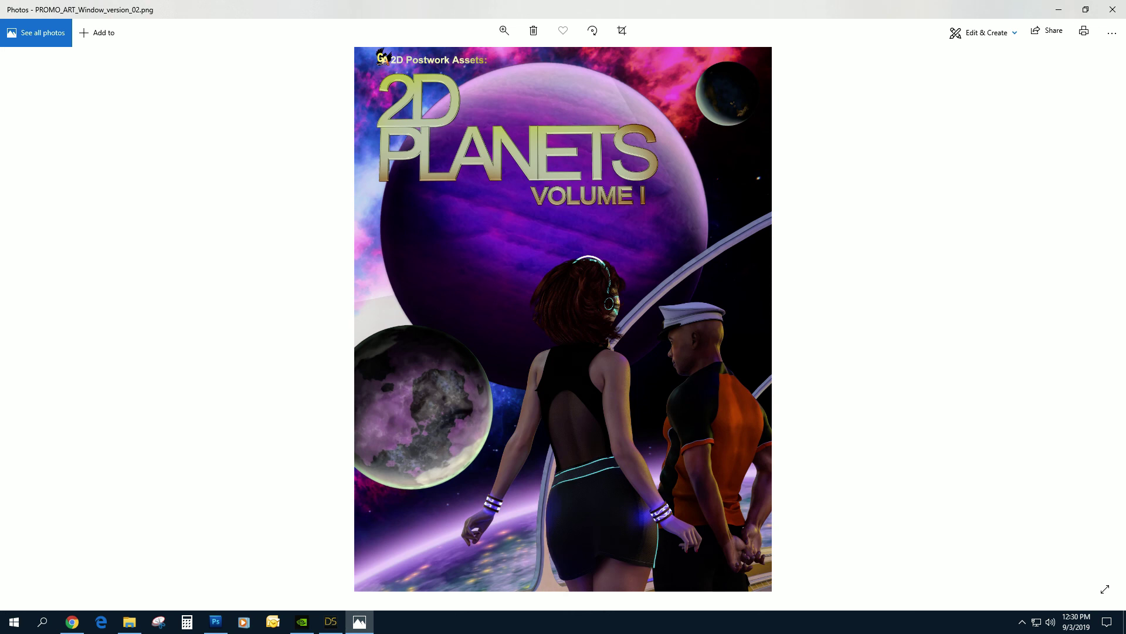